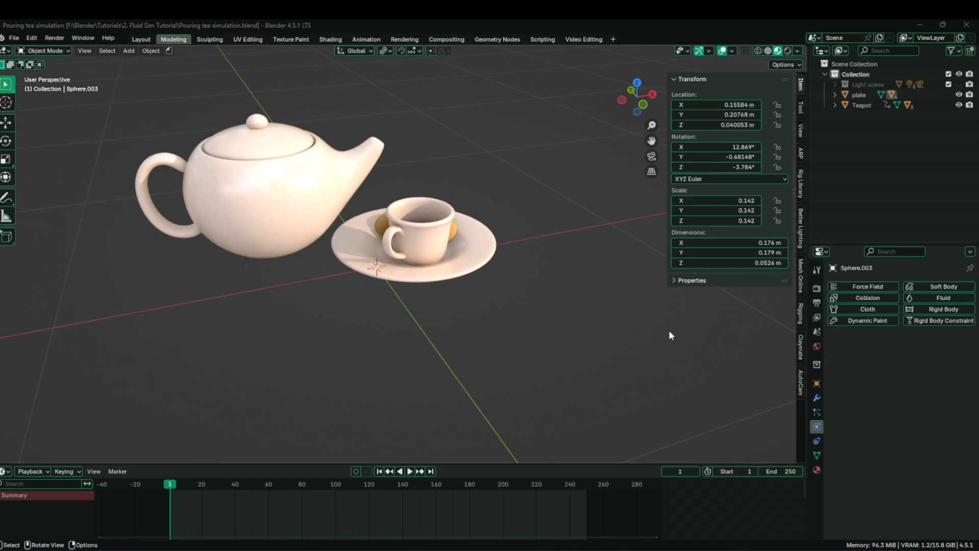
# - Play back the teapot's pouring animation to review its motion over the cup
pyautogui.moveTo(668, 334); pyautogui.dragTo(466, 301, button='middle')
pyautogui.press('space')
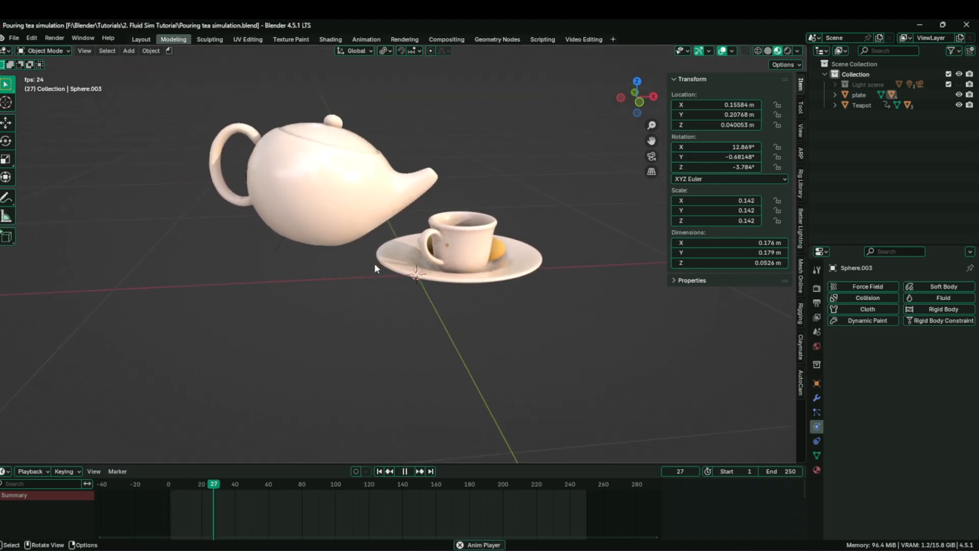
pyautogui.click(367, 224)
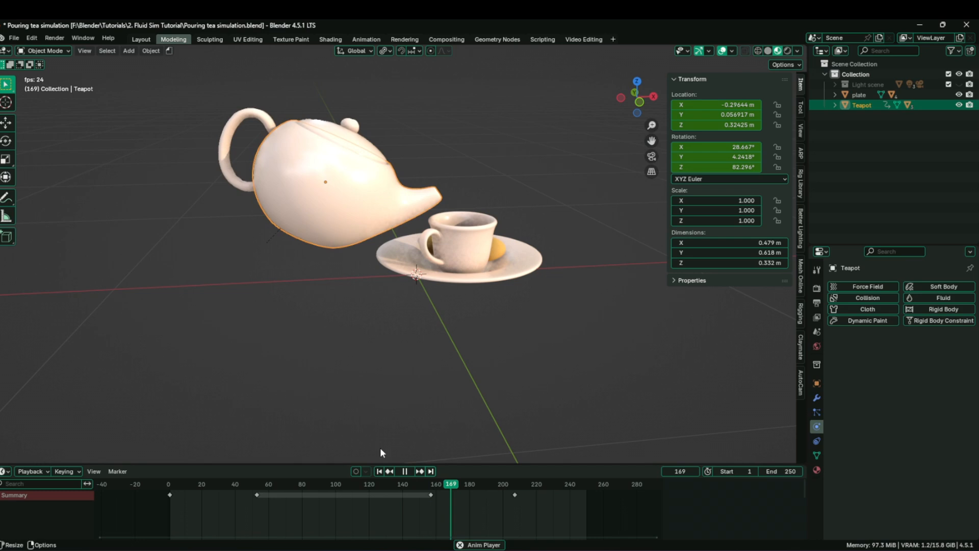
pyautogui.press('Escape')
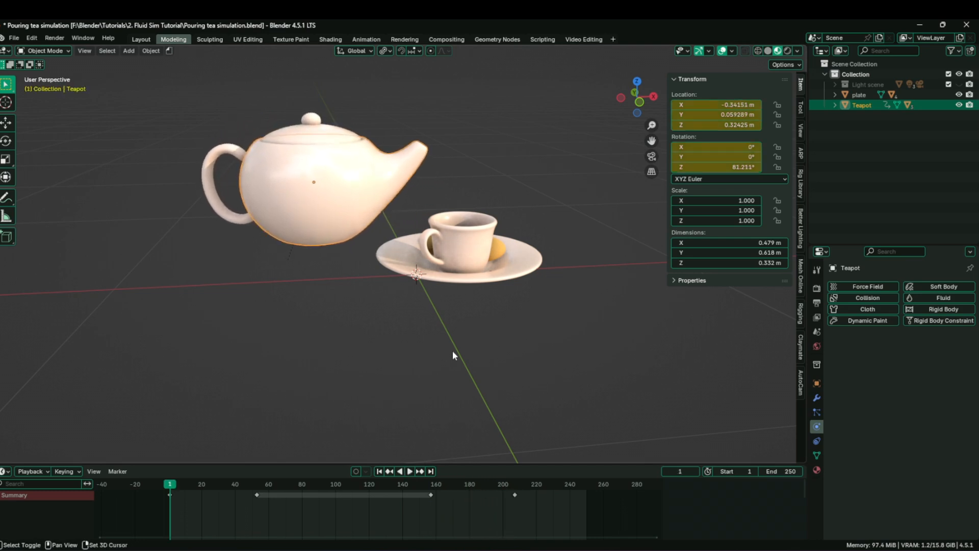
# - Add a UV sphere scaled down to about 0.09 m across and apply its scale
pyautogui.hotkey('shift', 'a')
pyautogui.moveTo(452, 353)
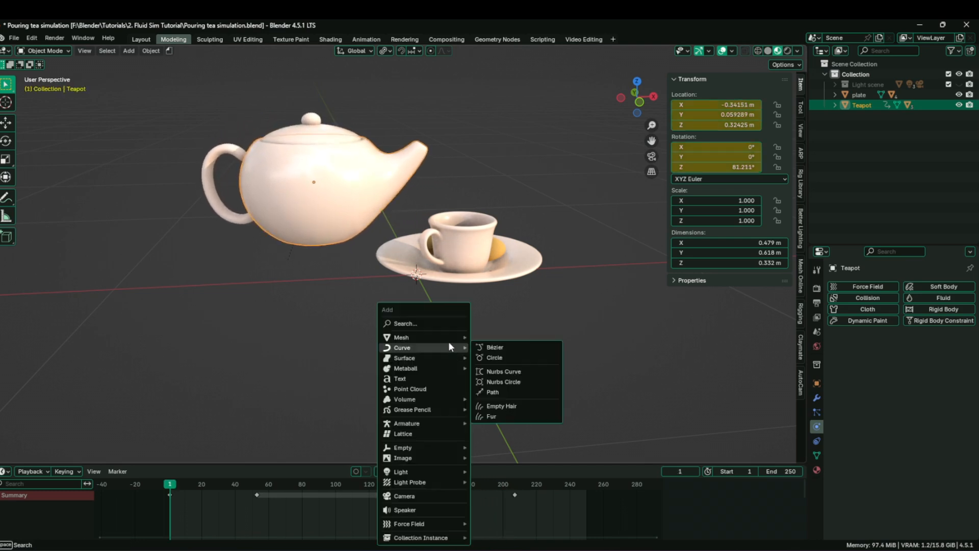
pyautogui.click(493, 373)
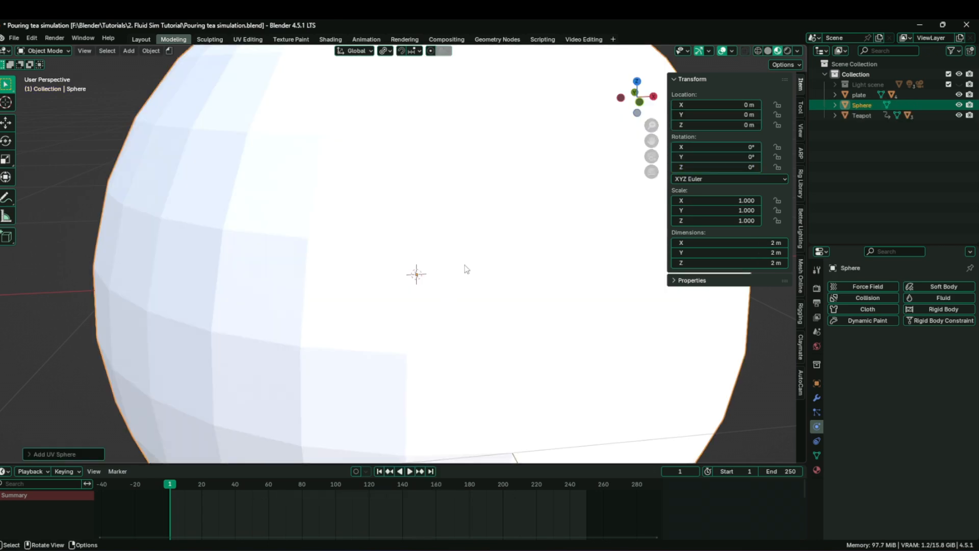
pyautogui.press('s')
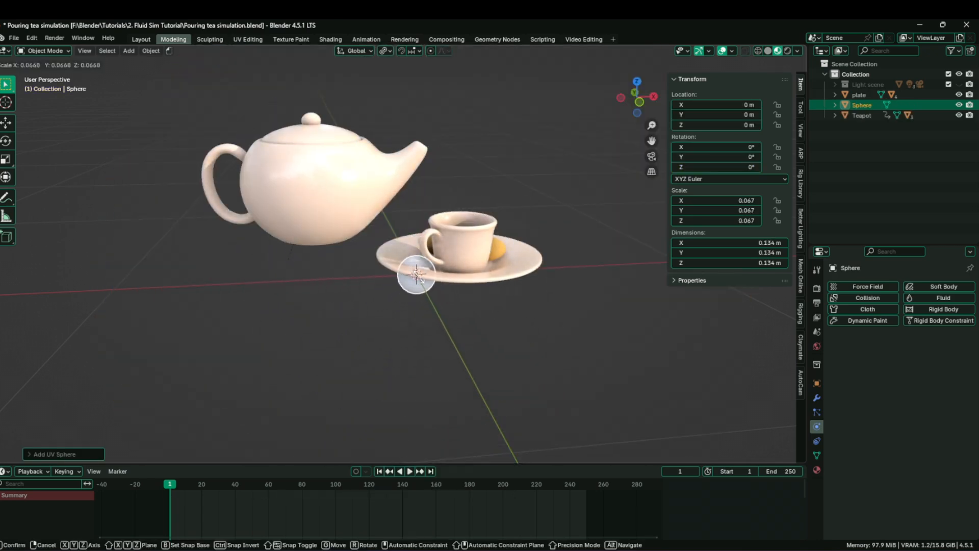
pyautogui.click(420, 279)
pyautogui.hotkey('ctrl', 'a')
pyautogui.click(389, 296)
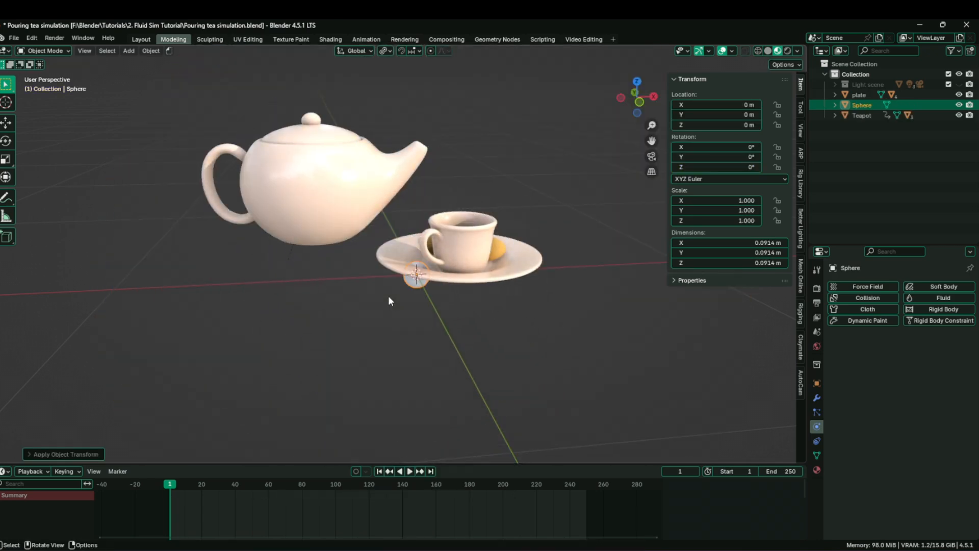
# - Move the sphere inside the teapot body, to about X -0.35 m, Y 0.03 m, Z 0.32 m
pyautogui.press('KP_1')
pyautogui.press('g')
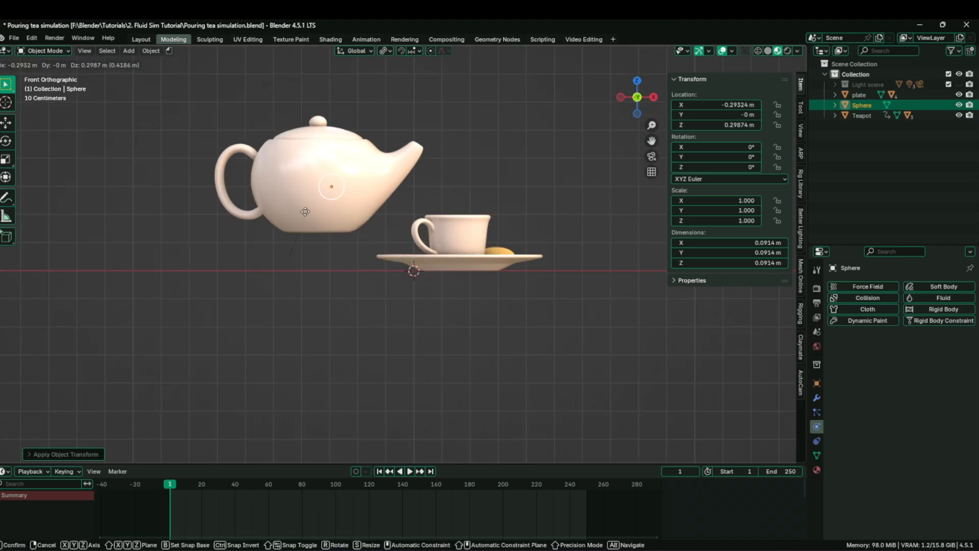
pyautogui.click(292, 211)
pyautogui.press('KP_3')
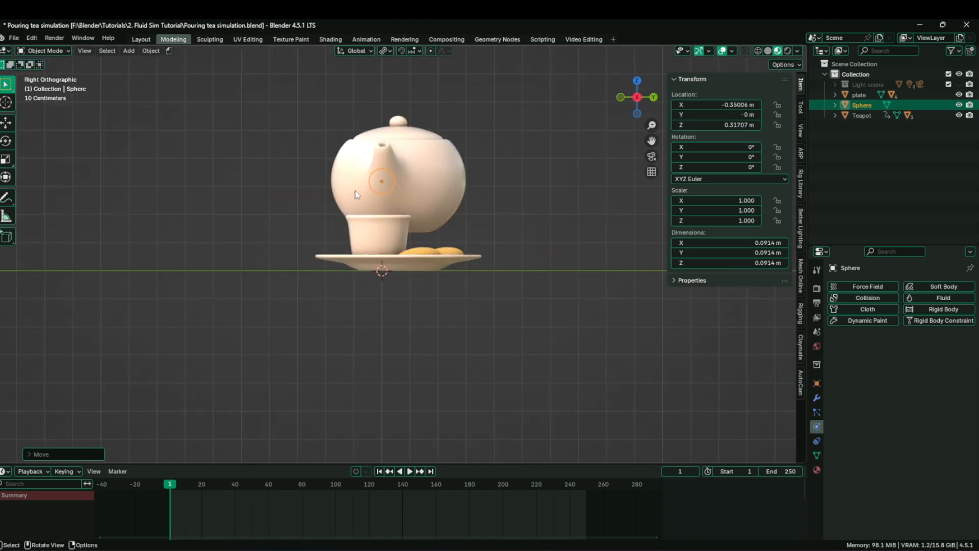
pyautogui.press('g')
pyautogui.click(373, 186)
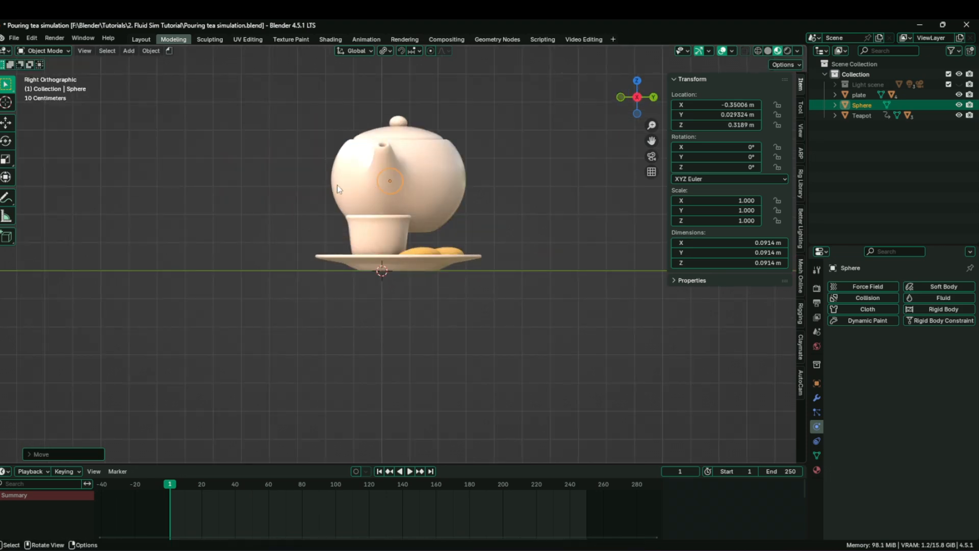
# - Apply the Quick Liquid effect to the sphere inside the teapot
pyautogui.click(150, 50)
pyautogui.moveTo(168, 376)
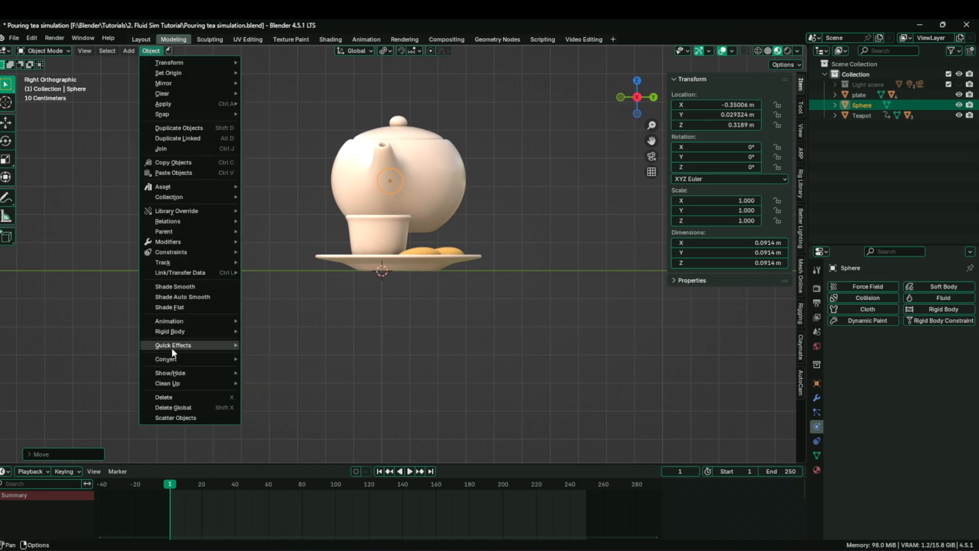
pyautogui.moveTo(171, 348)
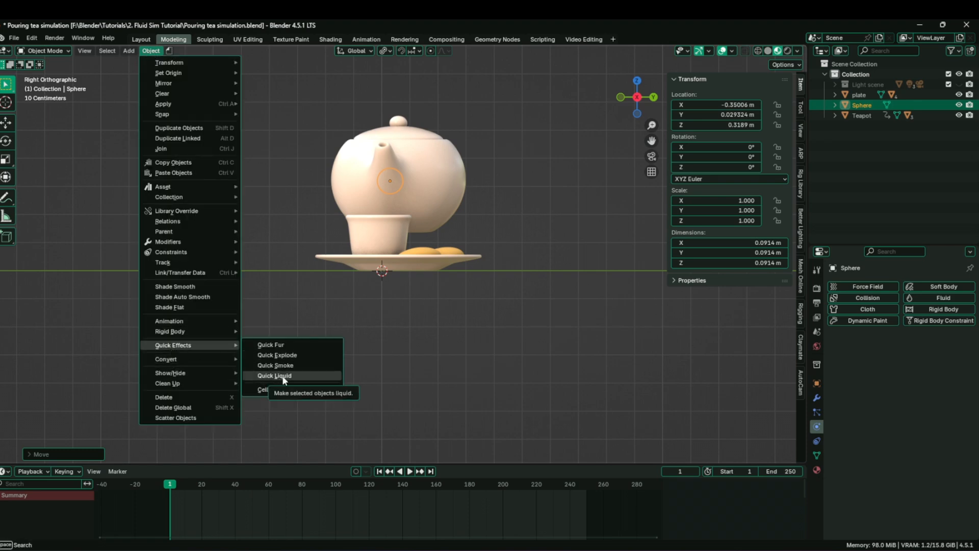
pyautogui.click(282, 376)
# - Scale the liquid domain to about 0.84 m high and raise it along Z to about 0.40 m
pyautogui.scroll(-3, 327, 299)
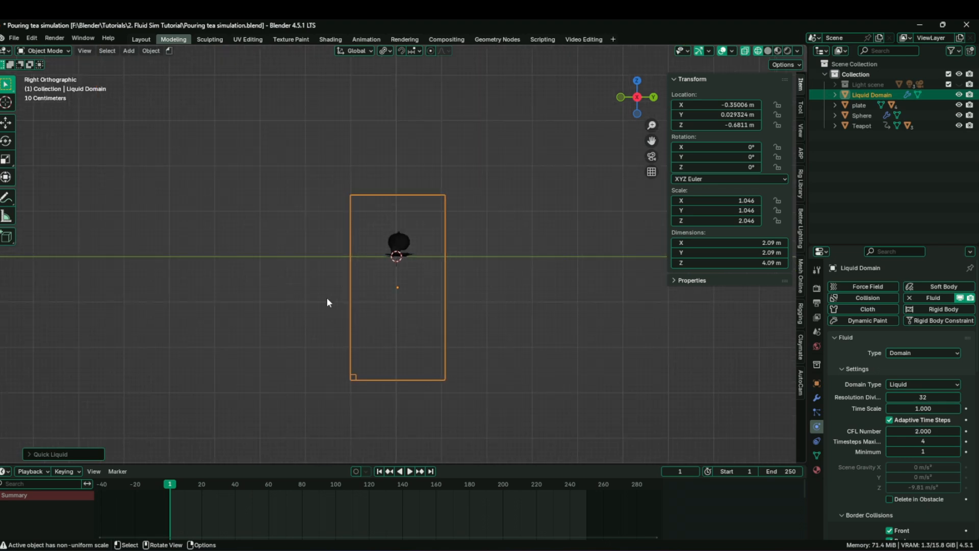
pyautogui.press('s')
pyautogui.press('z')
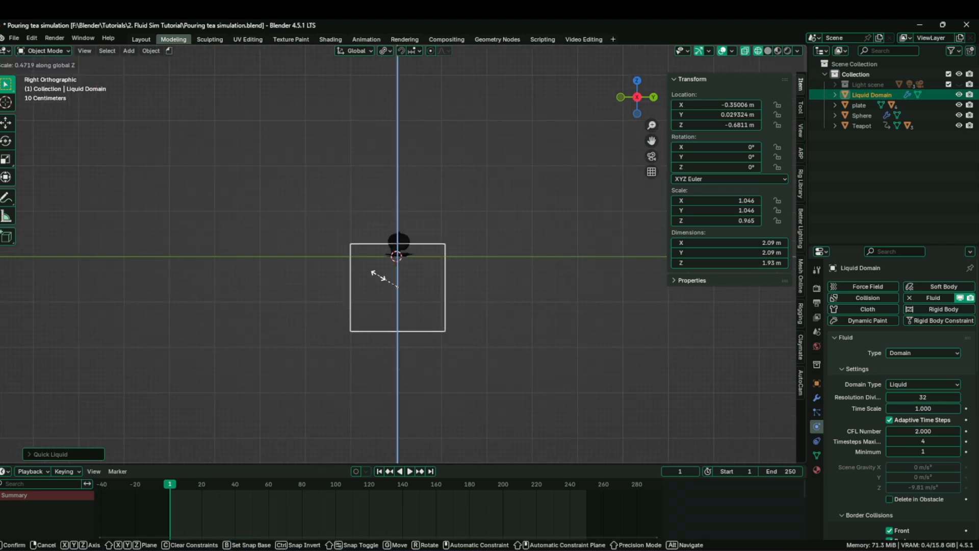
pyautogui.click(393, 278)
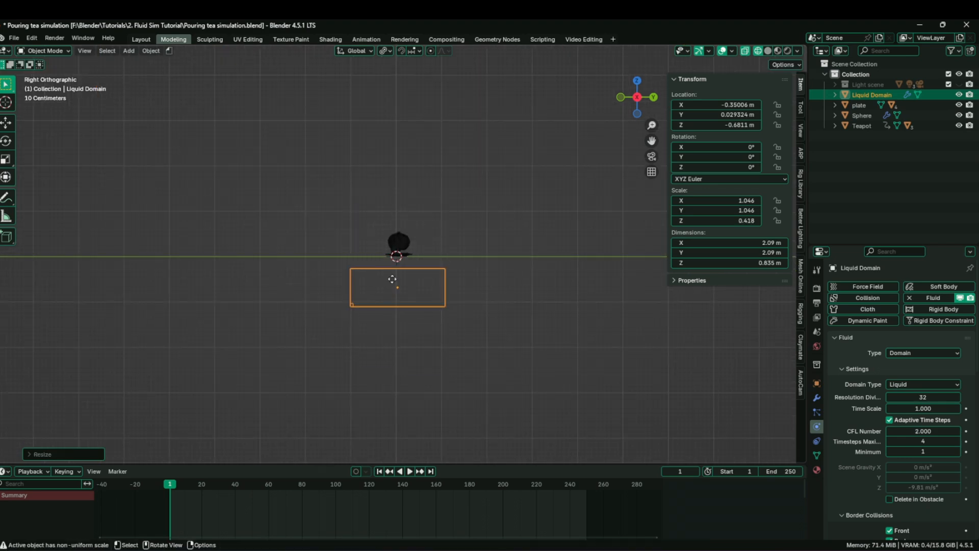
pyautogui.press('g')
pyautogui.press('z')
pyautogui.click(399, 234)
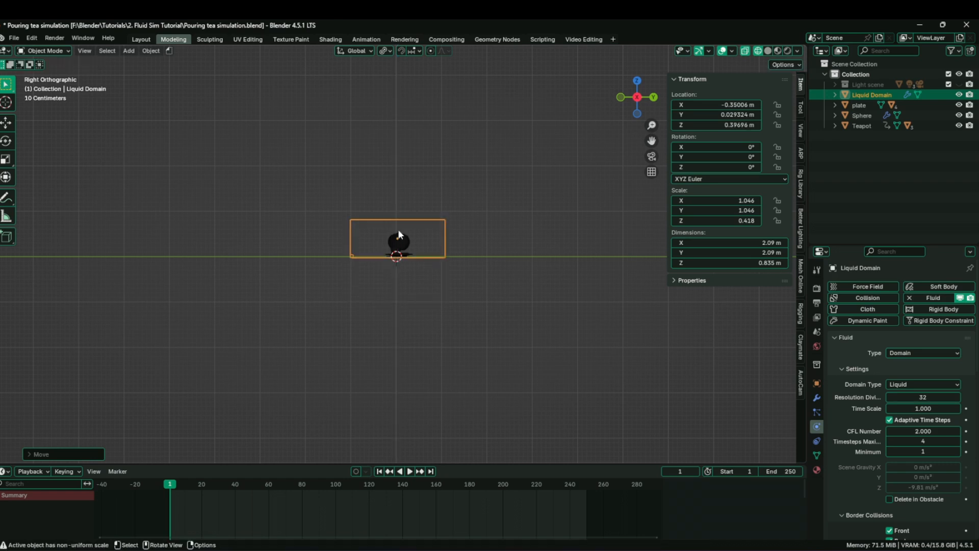
# - Narrow the liquid domain along Y to about 0.77 m
pyautogui.press('s')
pyautogui.press('y')
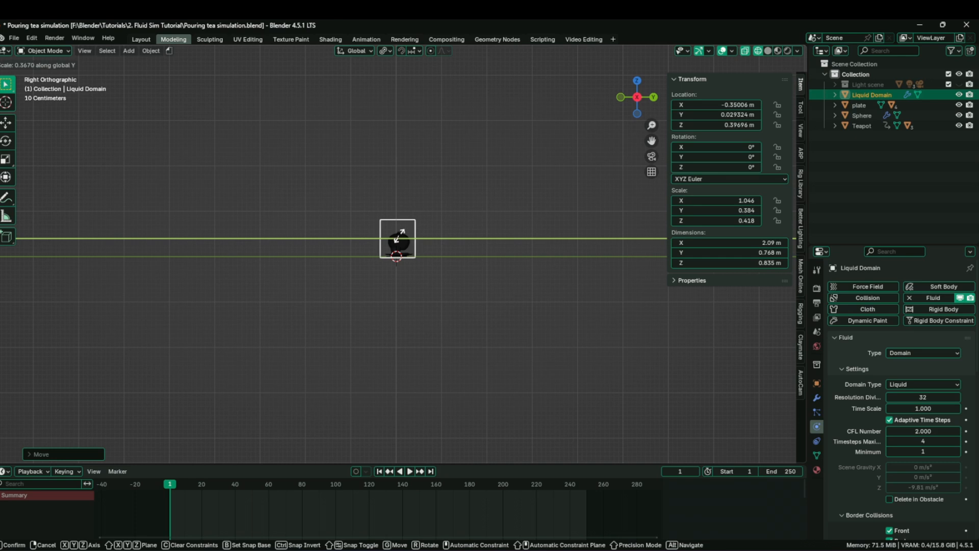
pyautogui.click(398, 235)
# - Scale the liquid domain along X to about 1.2 m and move it around the teapot and cup, to about X -0.09 m, Z 0.42 m
pyautogui.press('KP_1')
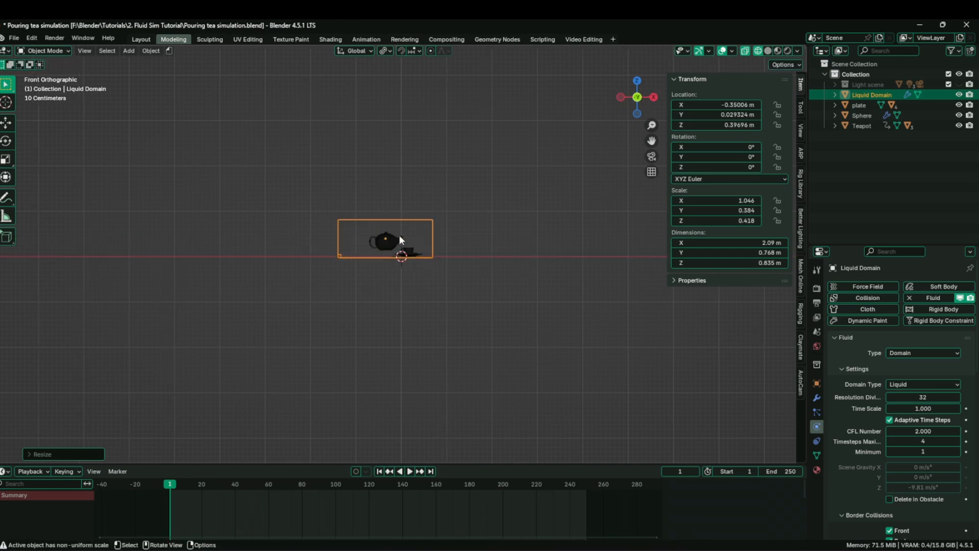
pyautogui.scroll(8, 399, 235)
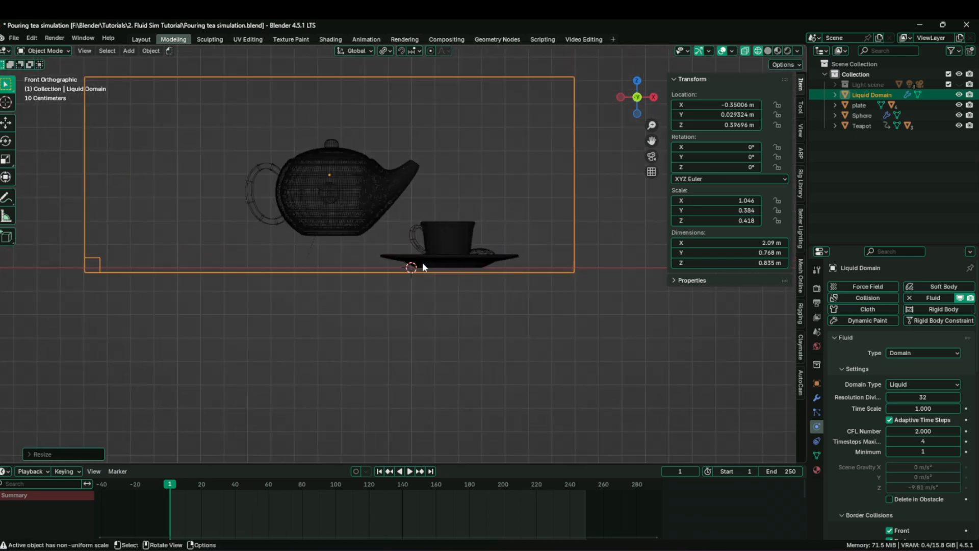
pyautogui.press('s')
pyautogui.press('x')
pyautogui.click(396, 213)
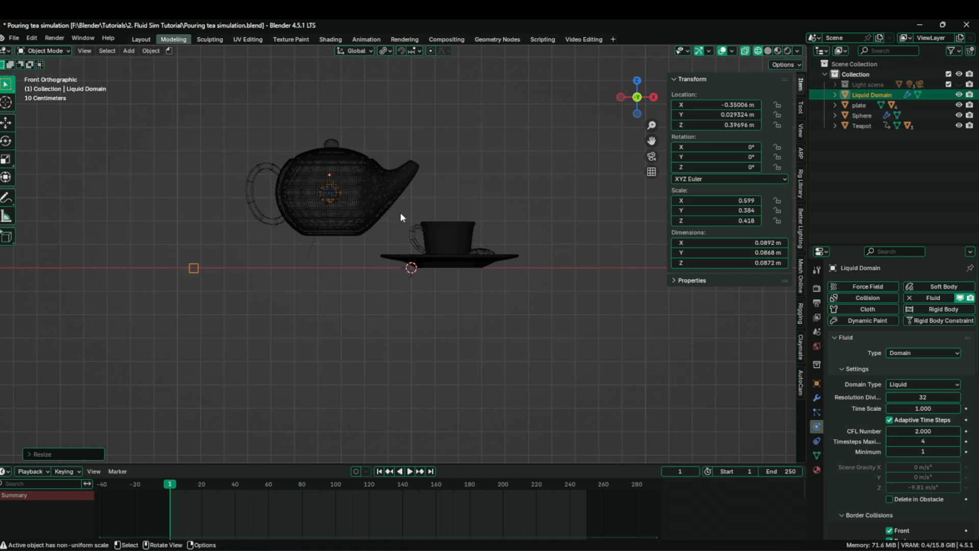
pyautogui.press('g')
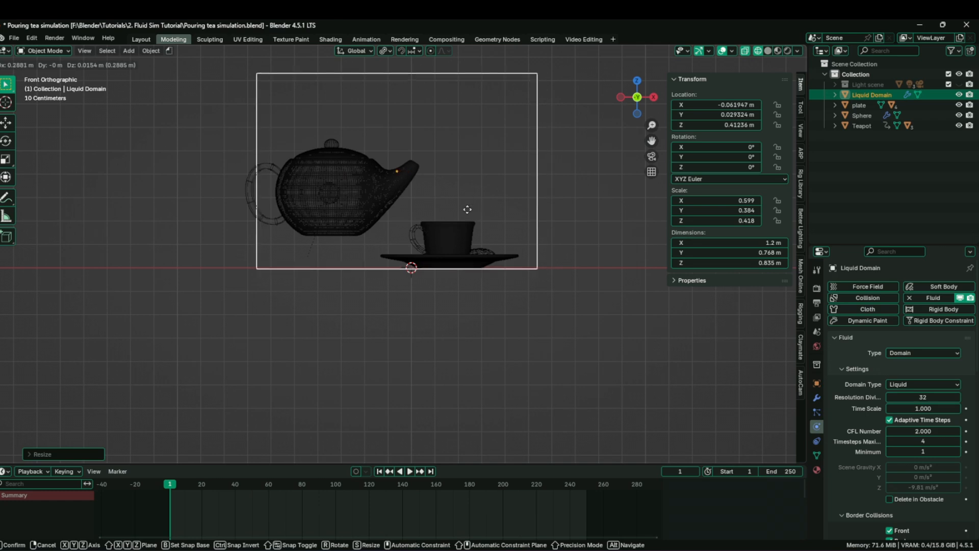
pyautogui.click(461, 208)
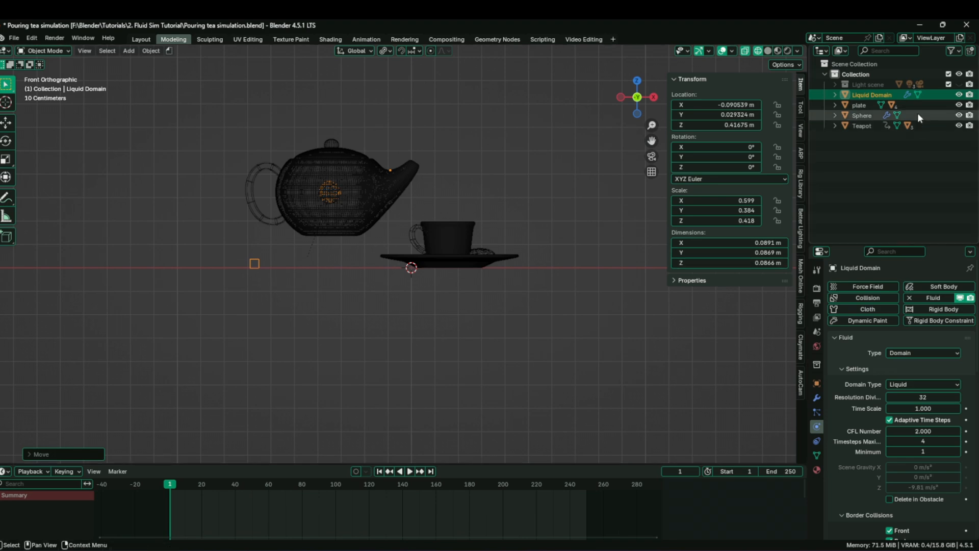
# - Set the liquid domain's cache type to All
pyautogui.scroll(-10, 892, 416)
pyautogui.scroll(-5, 891, 416)
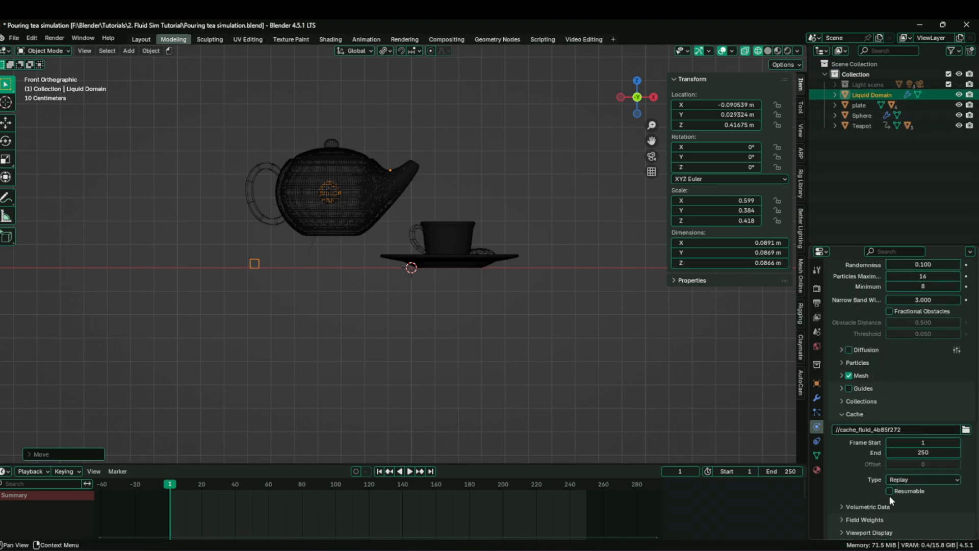
pyautogui.click(910, 480)
pyautogui.click(903, 511)
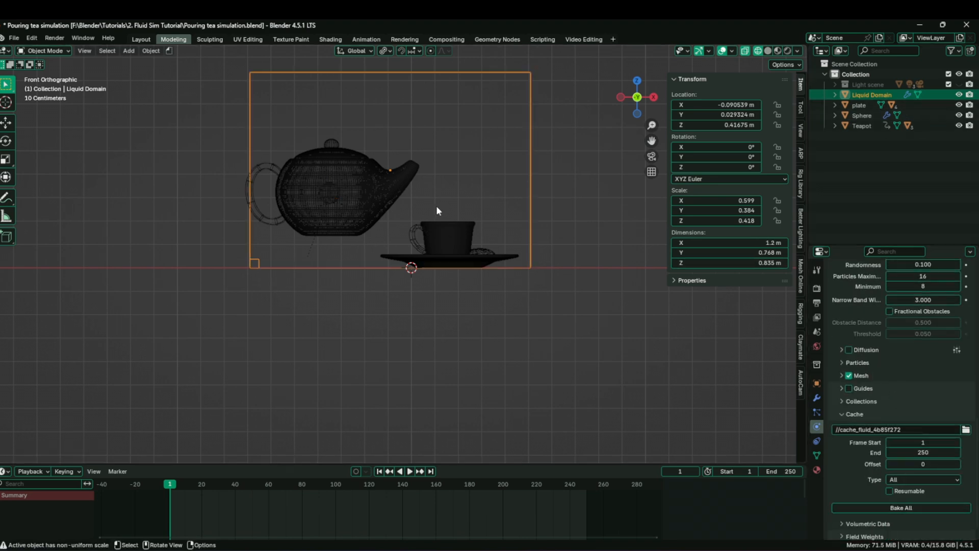
# - Increase the liquid domain's resolution divisions
pyautogui.scroll(10, 870, 354)
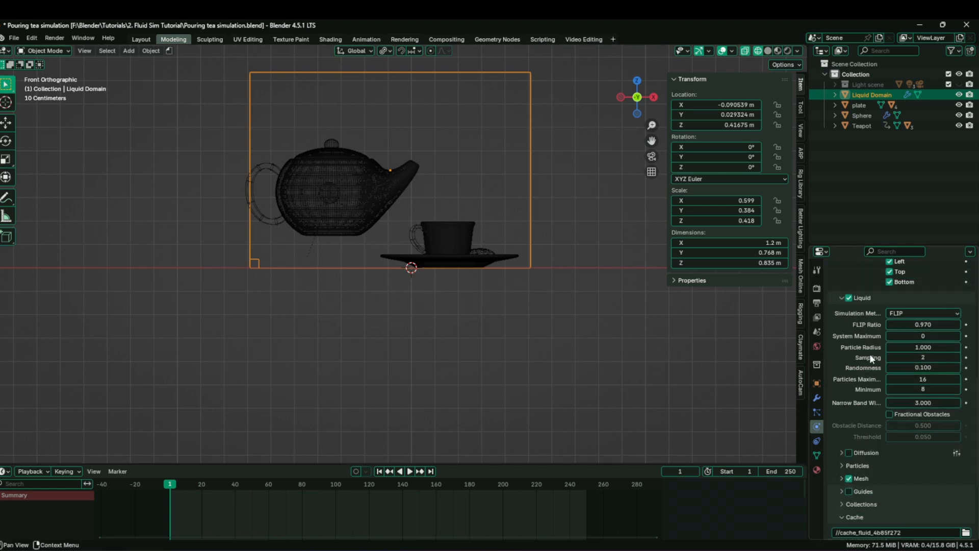
pyautogui.scroll(-3, 901, 351)
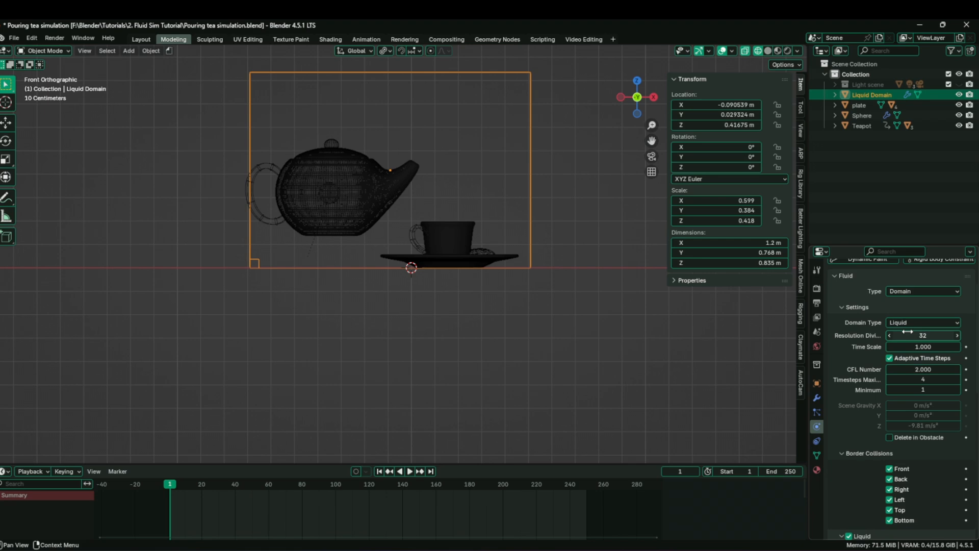
pyautogui.click(921, 336)
pyautogui.doubleClick(924, 336)
pyautogui.press('Return')
pyautogui.scroll(-15, 918, 358)
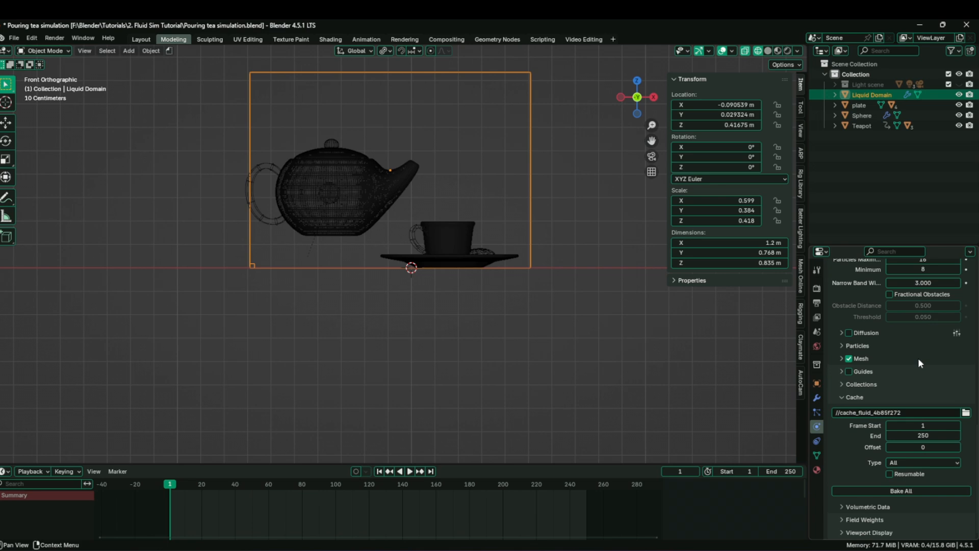
pyautogui.scroll(15, 917, 358)
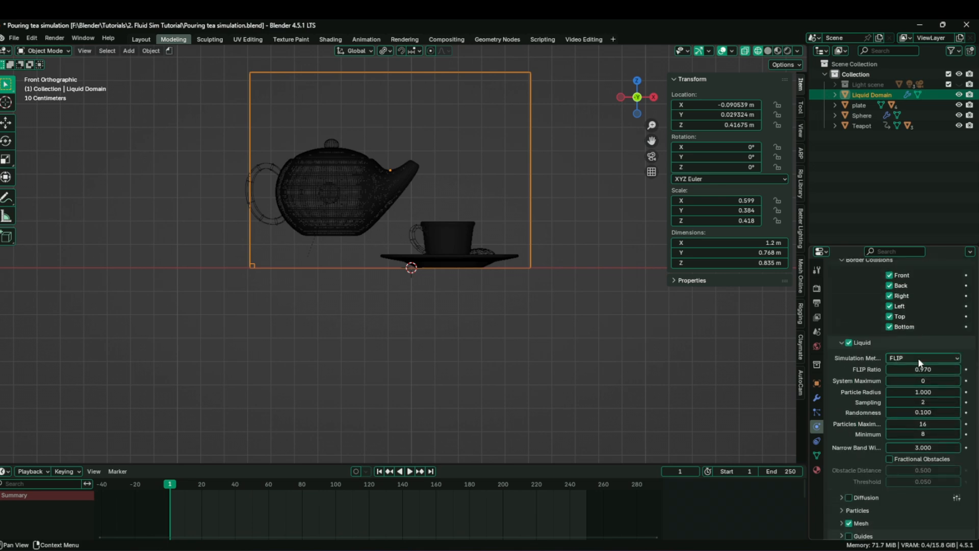
# - Make the teapot body a fluid effector with 3 sampling substeps and a surface thickness of 0.0015
pyautogui.click(341, 179)
pyautogui.click(931, 301)
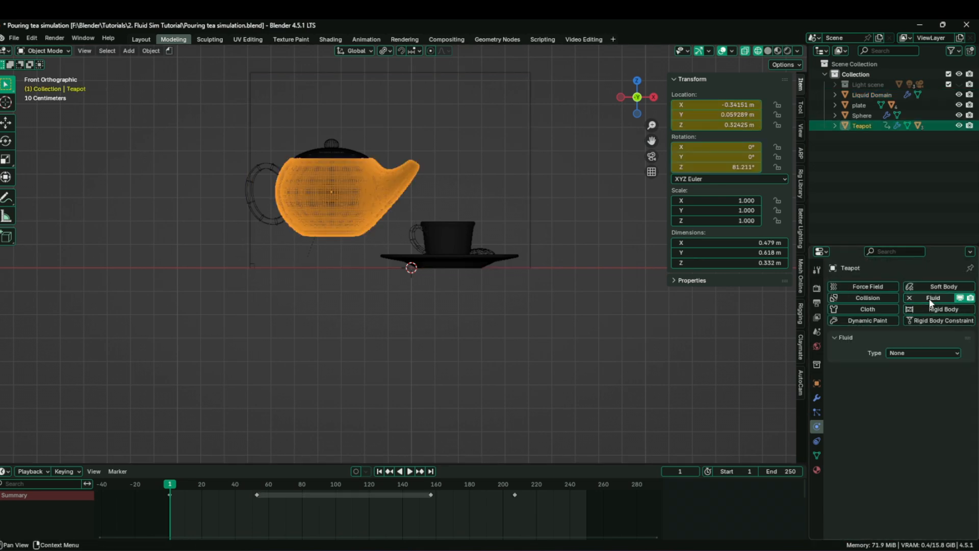
pyautogui.click(913, 354)
pyautogui.click(903, 402)
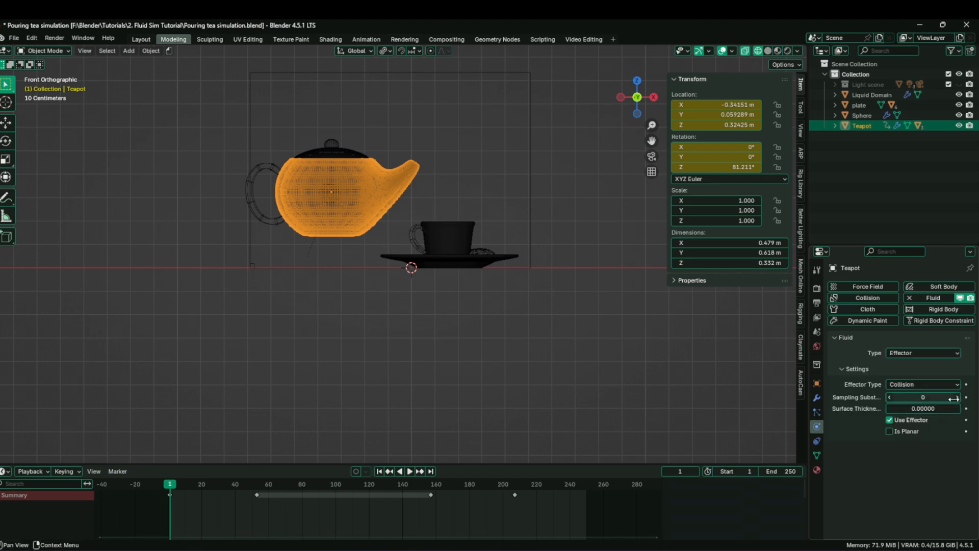
pyautogui.moveTo(953, 398); pyautogui.dragTo(958, 411)
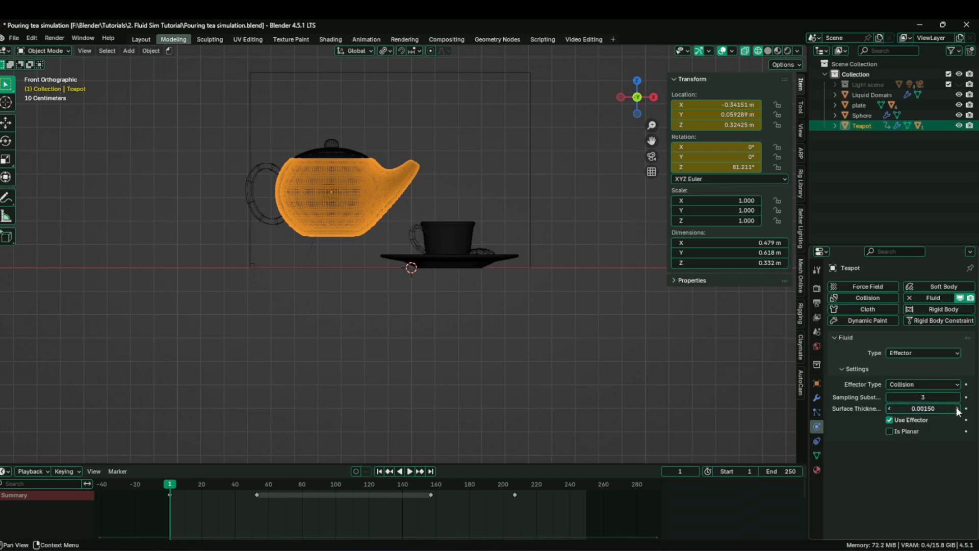
# - Make the teapot lid a fluid effector with 3 sampling substeps and a surface thickness of 0.002
pyautogui.click(345, 152)
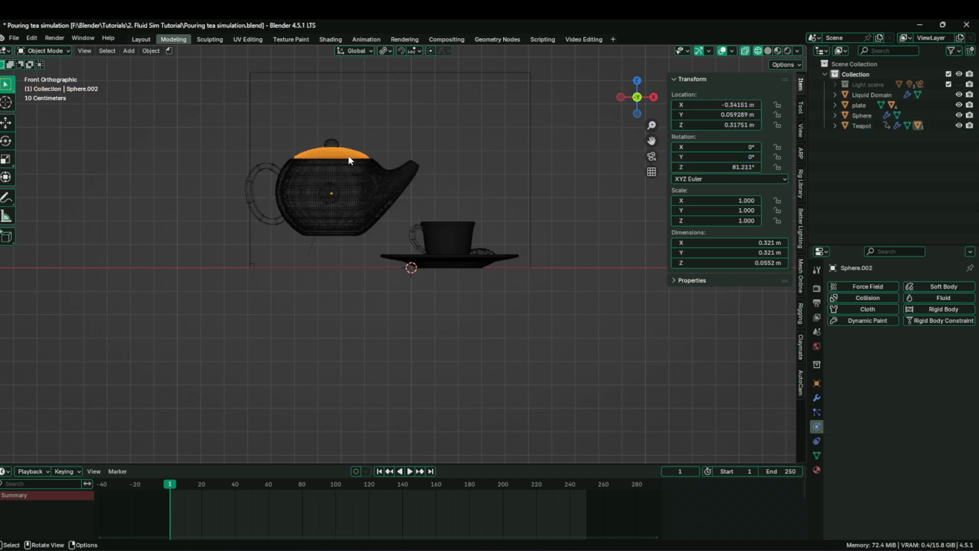
pyautogui.click(952, 301)
pyautogui.click(928, 352)
pyautogui.click(910, 398)
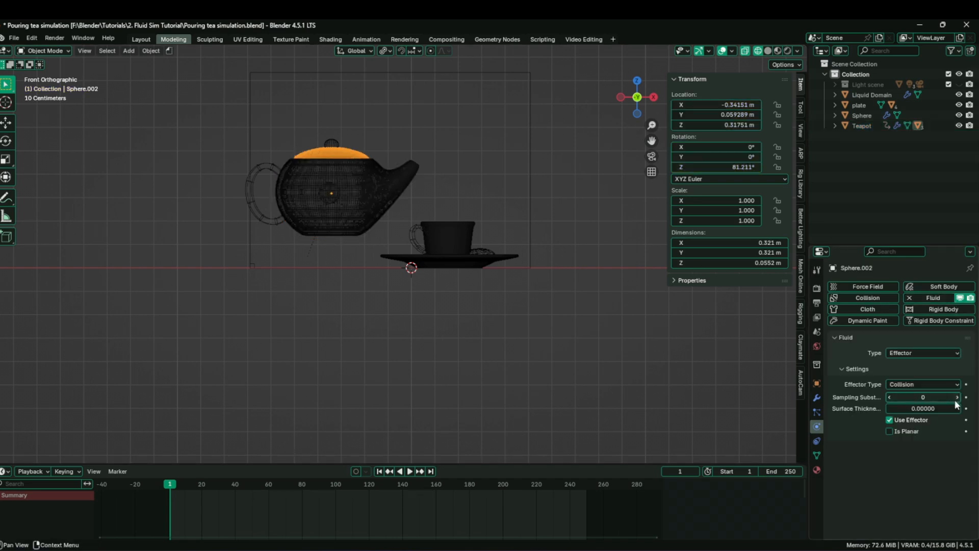
pyautogui.click(915, 398)
pyautogui.write('3')
pyautogui.press('Return')
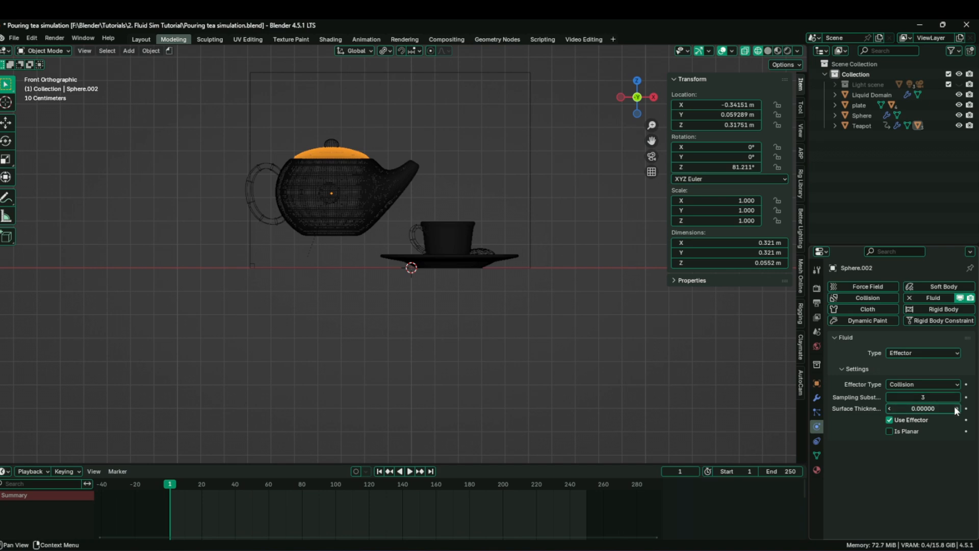
pyautogui.click(957, 409)
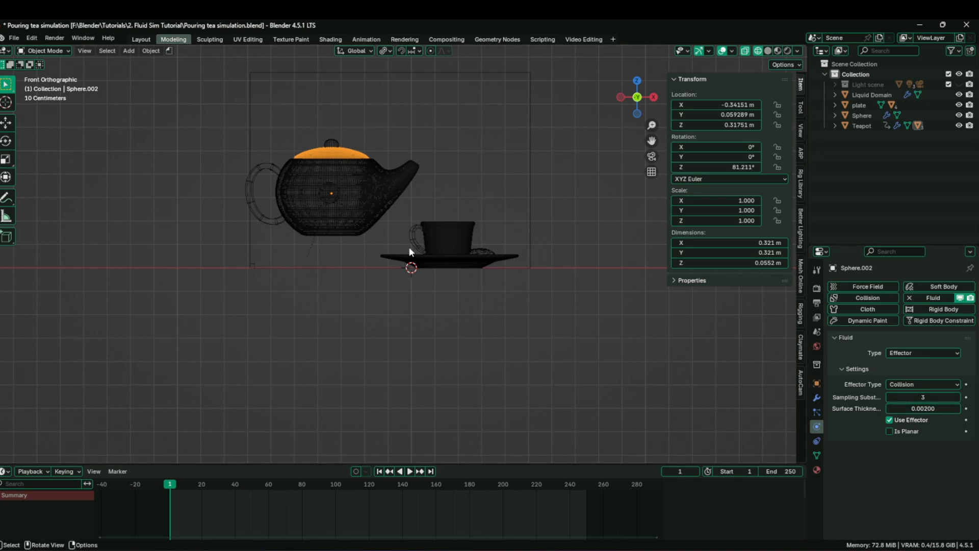
# - Make the cup a collision fluid effector and increase its sampling substeps and surface thickness
pyautogui.scroll(3, 408, 253)
pyautogui.click(475, 251)
pyautogui.click(942, 298)
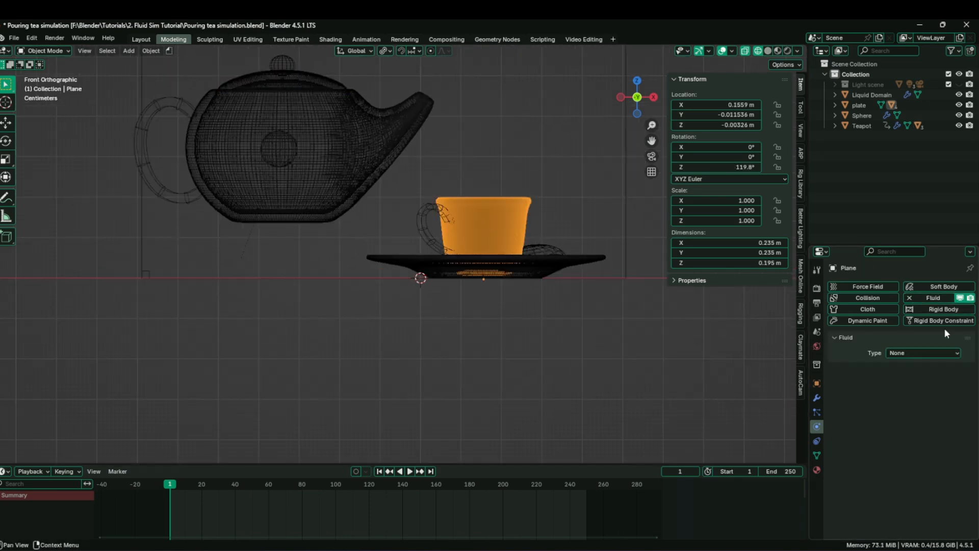
pyautogui.click(921, 352)
pyautogui.click(907, 394)
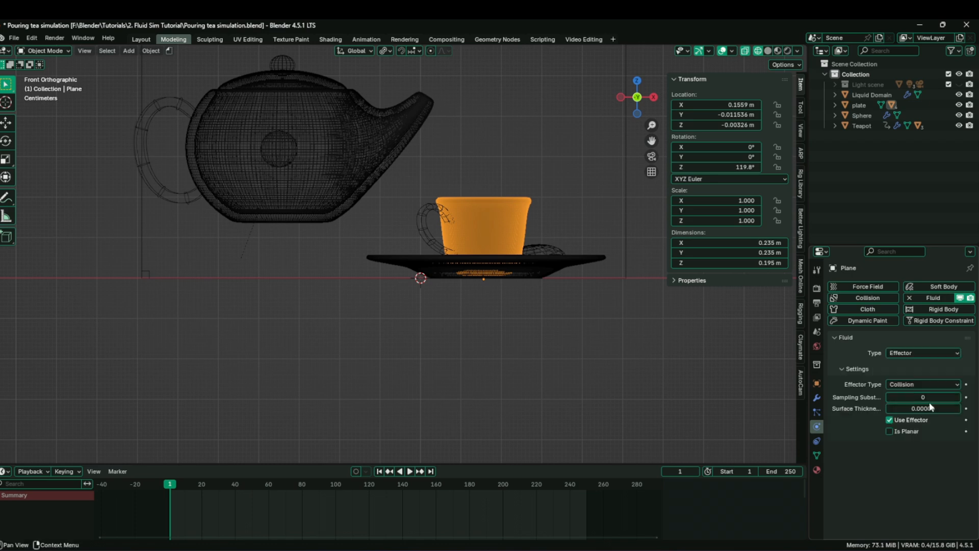
pyautogui.tripleClick(957, 400)
pyautogui.tripleClick(957, 409)
# - Bake the complete liquid simulation for the liquid domain
pyautogui.click(861, 94)
pyautogui.scroll(-4, 909, 405)
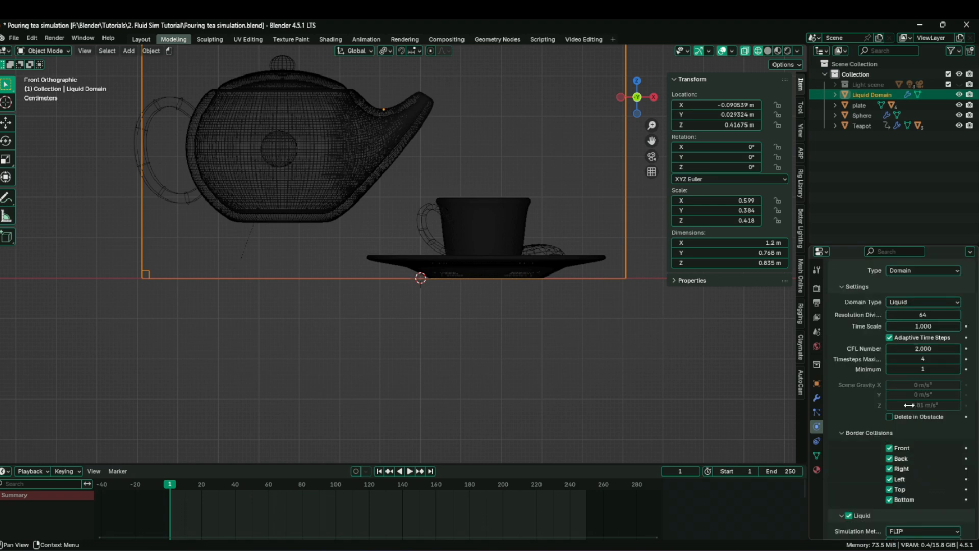
pyautogui.scroll(-10, 910, 405)
pyautogui.click(911, 489)
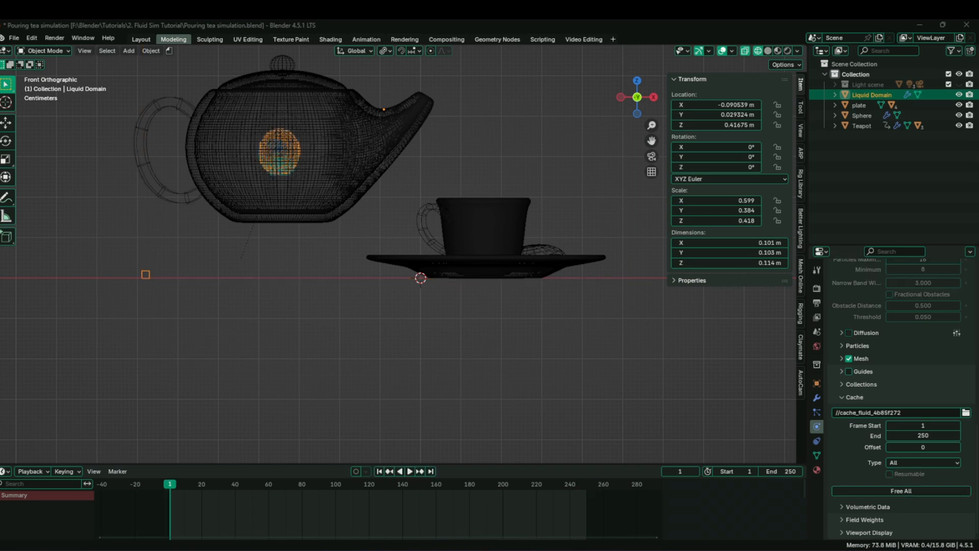
# - Play the baked simulation from an angled view to check how the liquid behaves in the teapot
pyautogui.moveTo(490, 298); pyautogui.dragTo(343, 185, button='middle')
pyautogui.click(293, 234)
pyautogui.press('space')
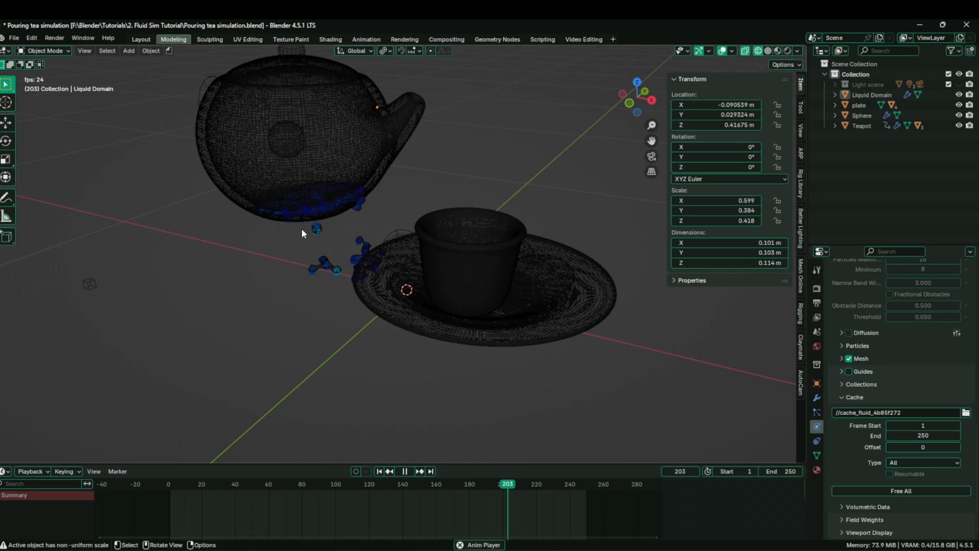
pyautogui.press('space')
# - Enlarge the flow sphere inside the teapot to about 0.127 m with its scale applied, and set its flow behavior to Inflow
pyautogui.click(853, 113)
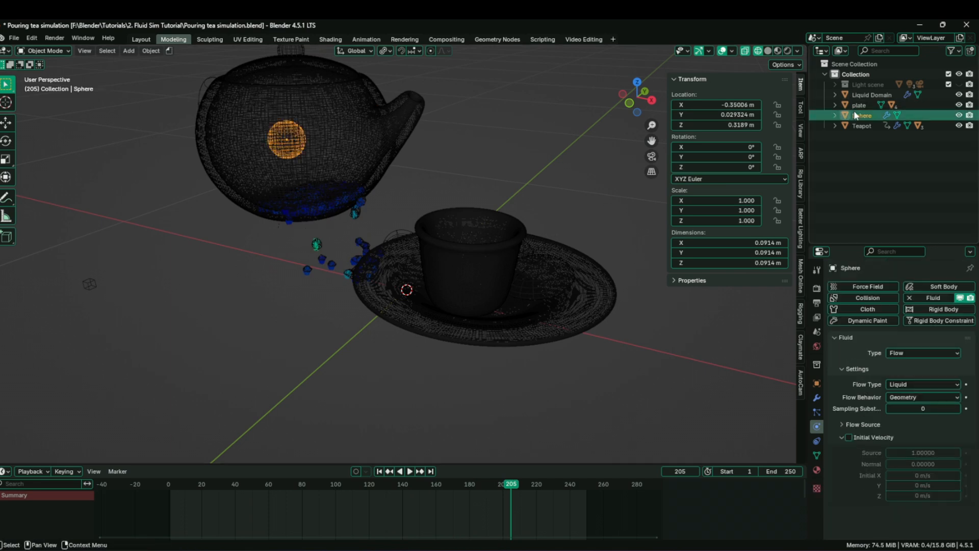
pyautogui.moveTo(352, 154)
pyautogui.mouseDown(button='middle')
pyautogui.moveTo(335, 172)
pyautogui.moveTo(347, 169)
pyautogui.mouseUp(button='middle')
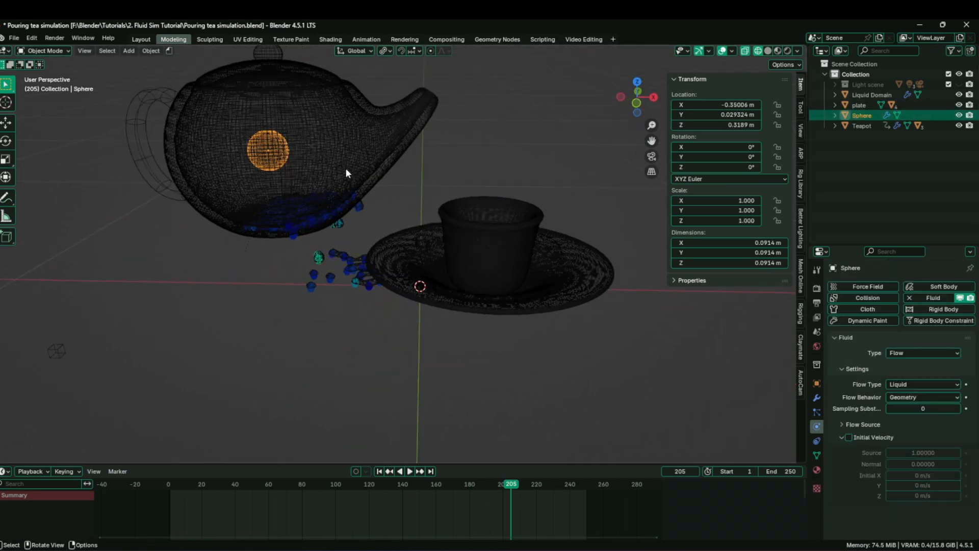
pyautogui.press('s')
pyautogui.click(333, 159)
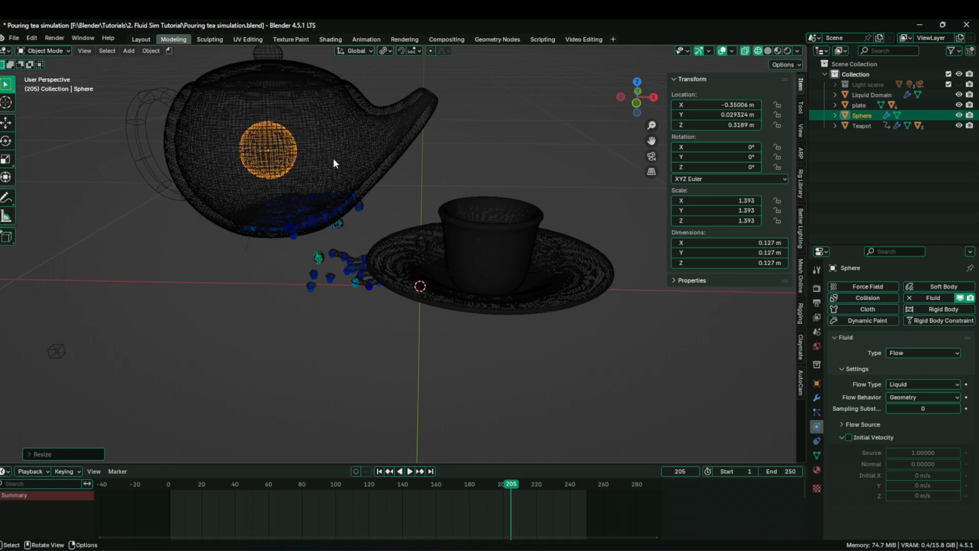
pyautogui.hotkey('ctrl', 'a')
pyautogui.click(334, 160)
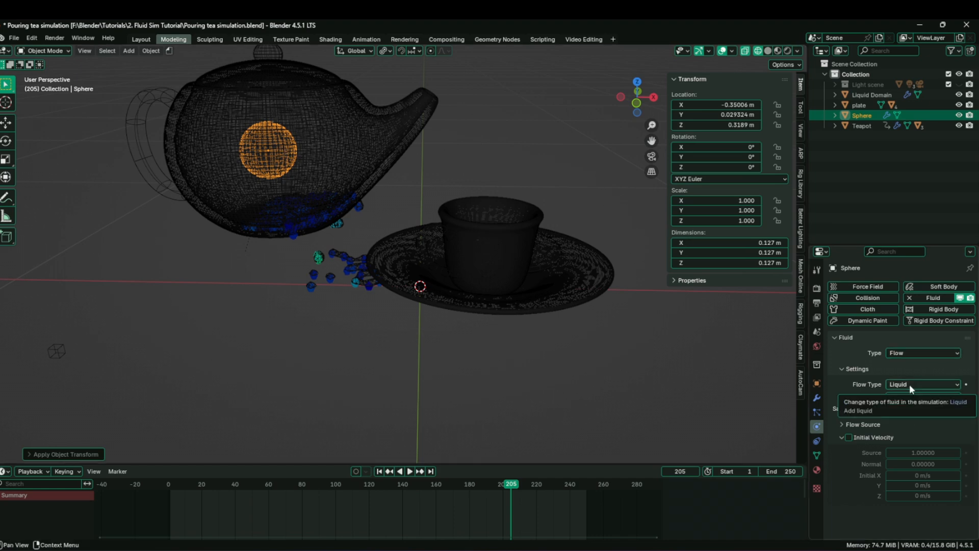
pyautogui.click(912, 397)
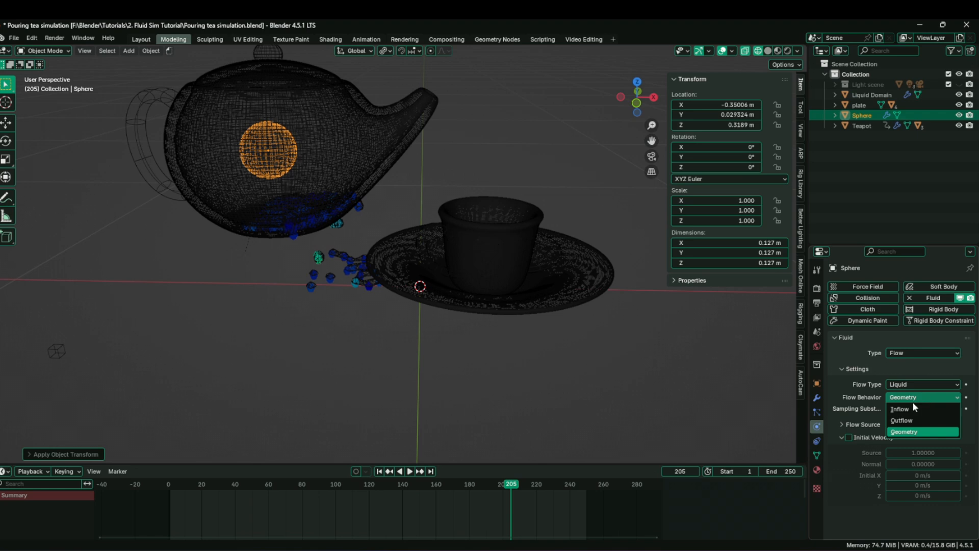
pyautogui.click(905, 410)
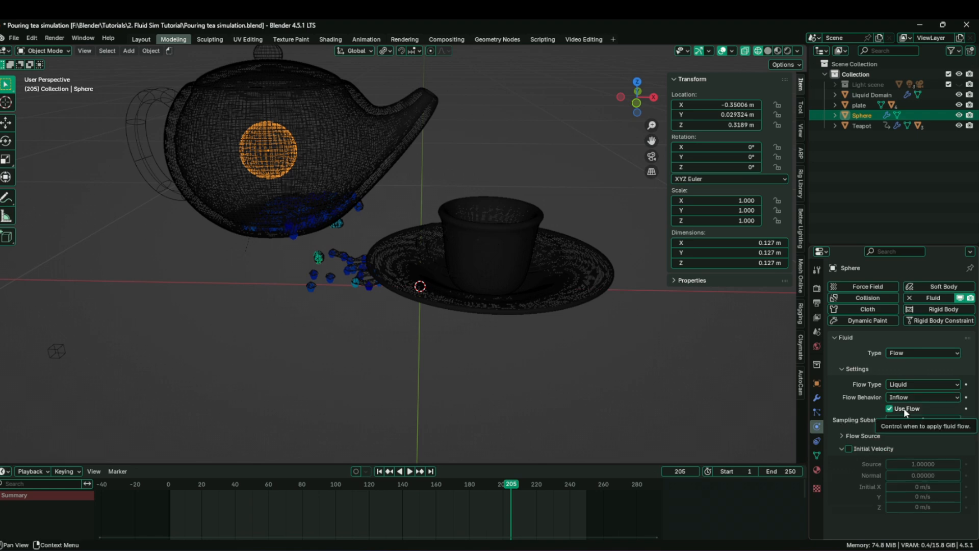
# - Free the liquid domain's existing bake and bake the whole simulation again
pyautogui.click(876, 96)
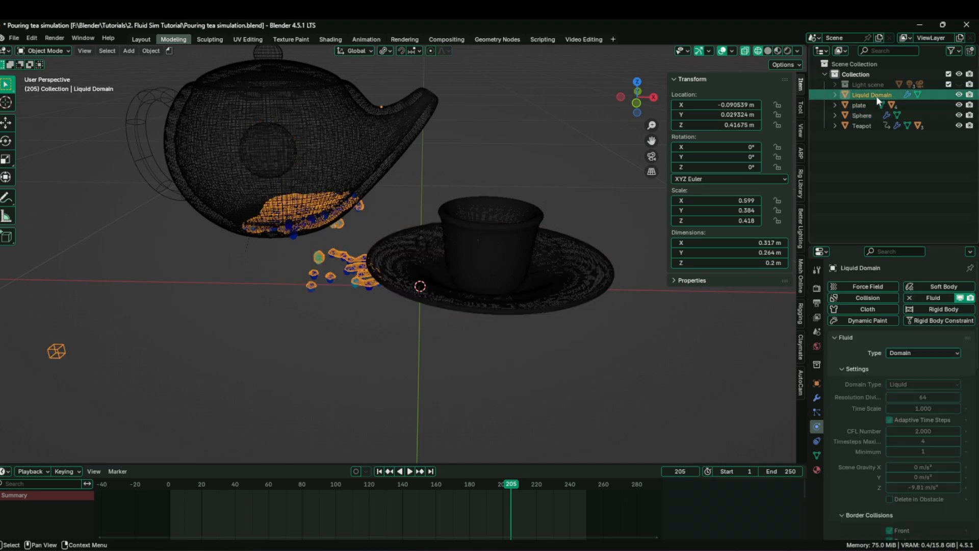
pyautogui.scroll(-10, 919, 405)
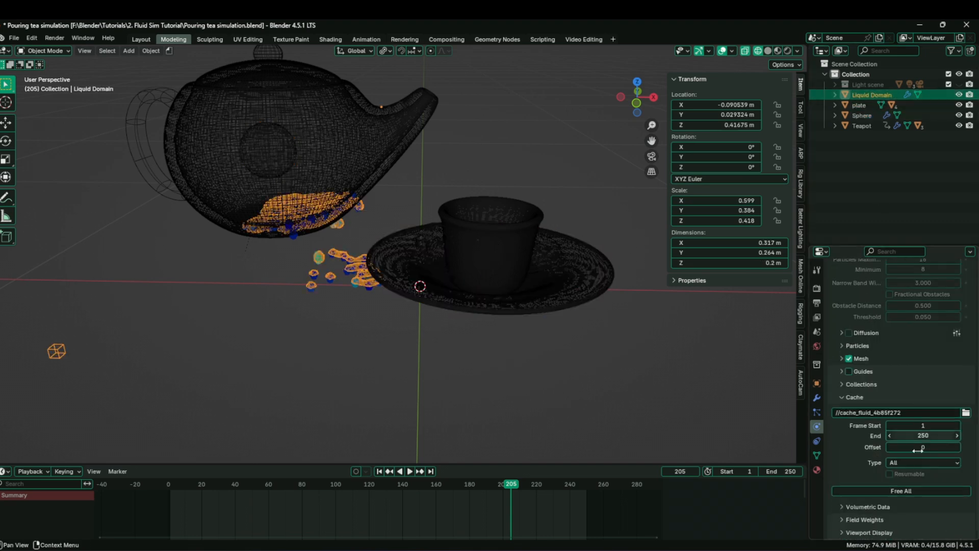
pyautogui.click(905, 491)
pyautogui.click(906, 492)
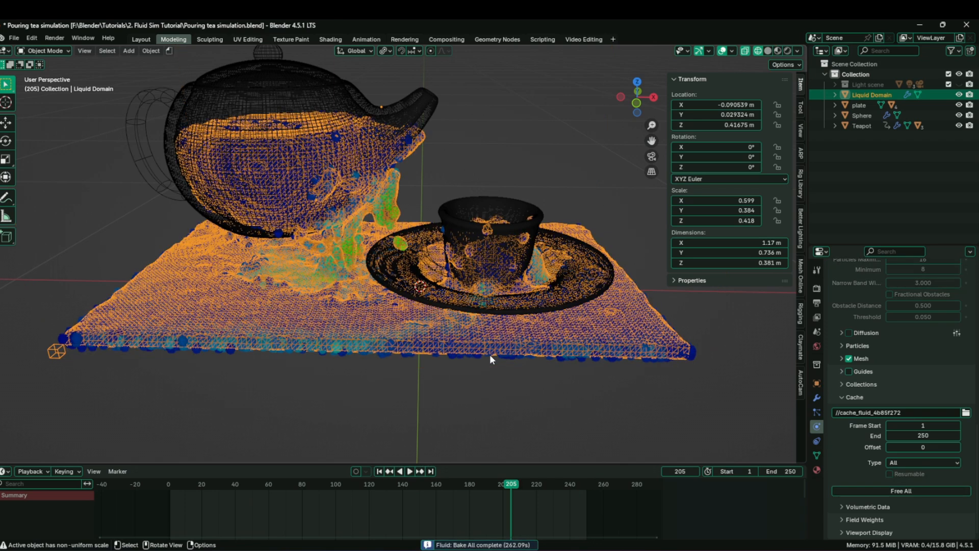
# - Play the new bake from the first frame, inspect the pour around the spout and cup, and return to the start
pyautogui.hotkey('shift', 'Left')
pyautogui.press('space')
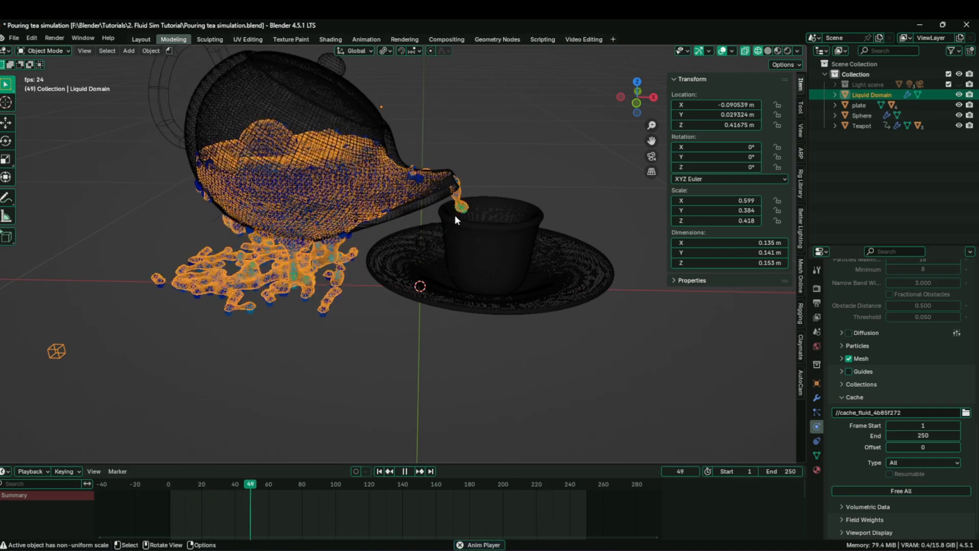
pyautogui.moveTo(512, 230); pyautogui.dragTo(431, 185, button='middle')
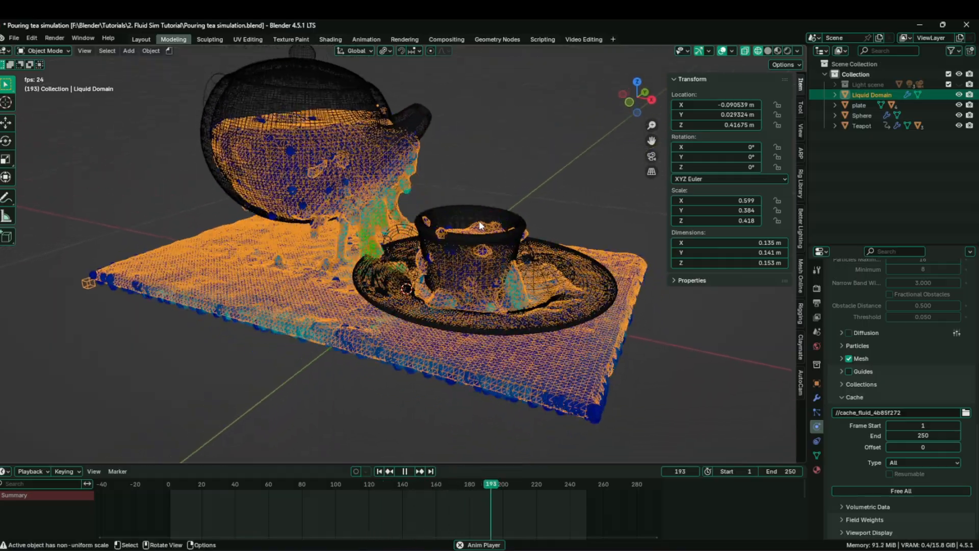
pyautogui.press('space')
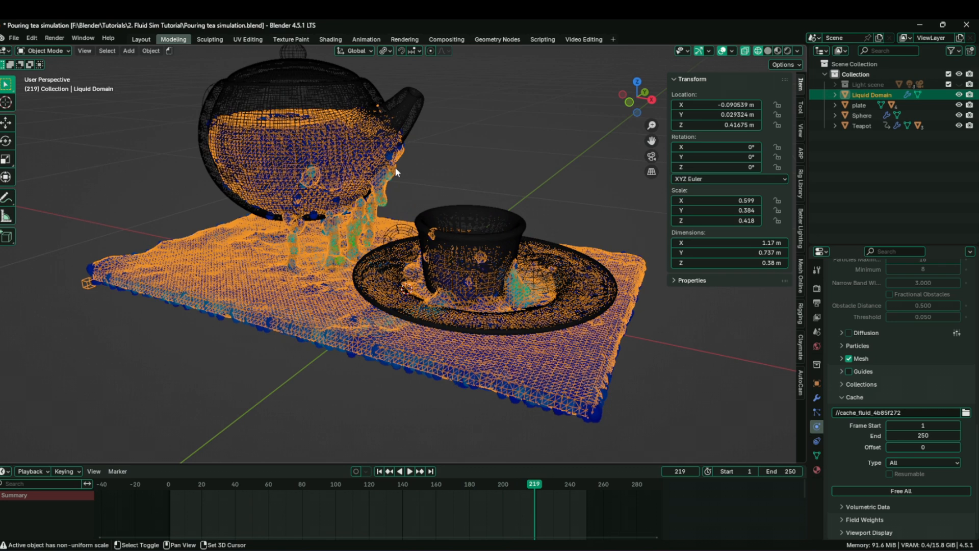
pyautogui.hotkey('shift', 'Left')
pyautogui.scroll(3, 310, 148)
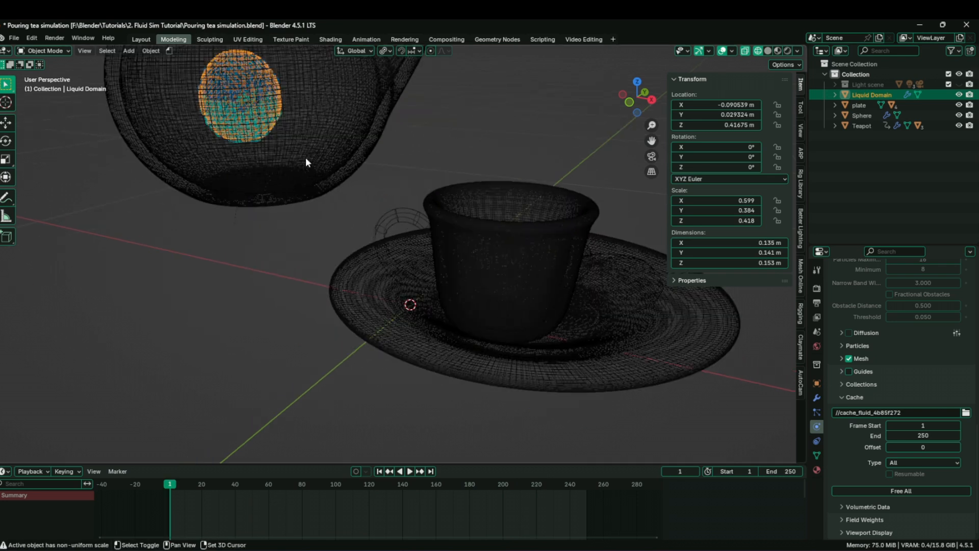
pyautogui.scroll(3, 377, 211)
pyautogui.press('s')
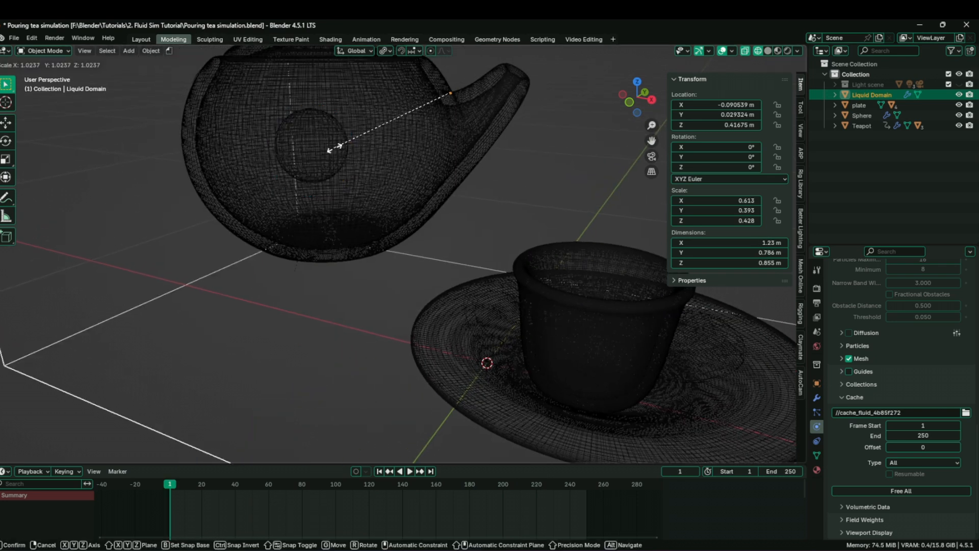
pyautogui.rightClick(339, 146)
pyautogui.scroll(-3, 334, 162)
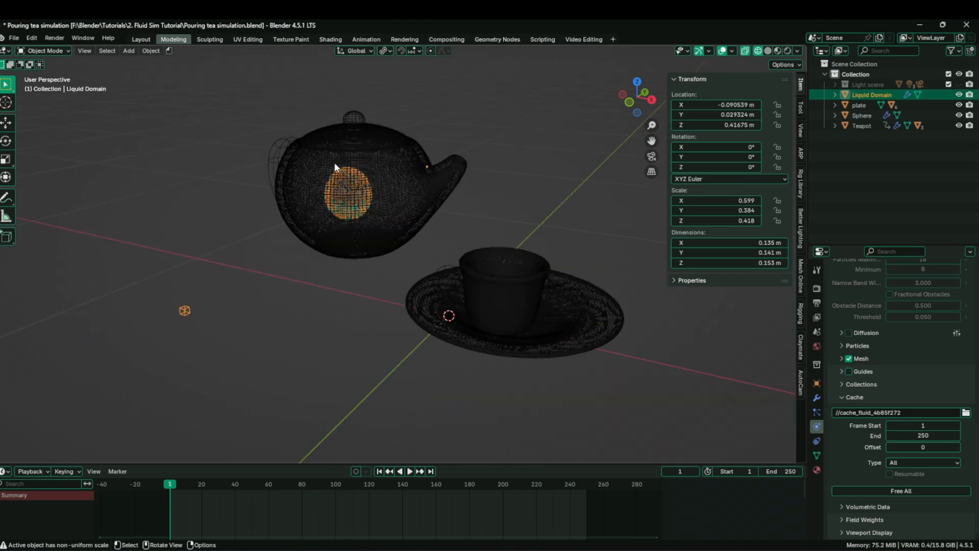
# - Scale the inflow sphere inside the teapot down to about 0.115 m
pyautogui.click(851, 116)
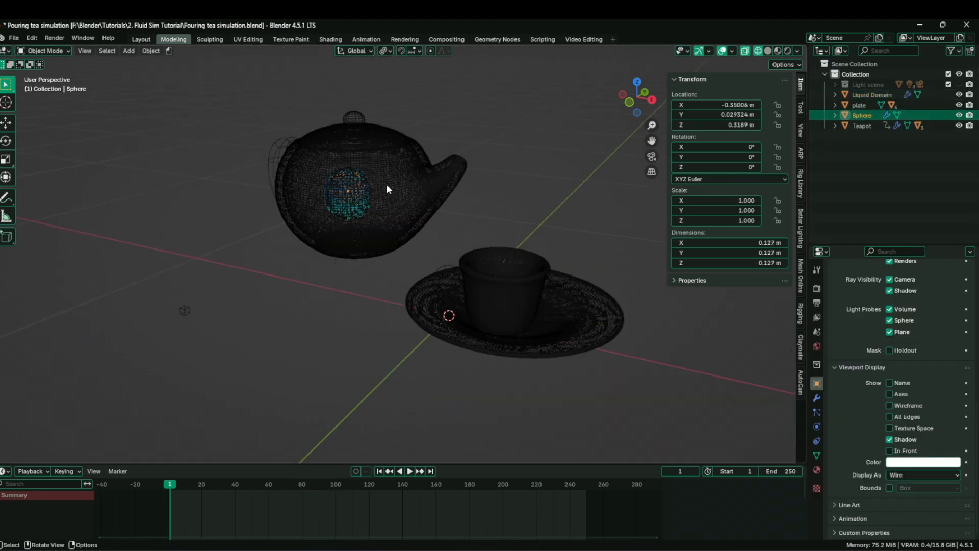
pyautogui.scroll(2, 368, 179)
pyautogui.press('s')
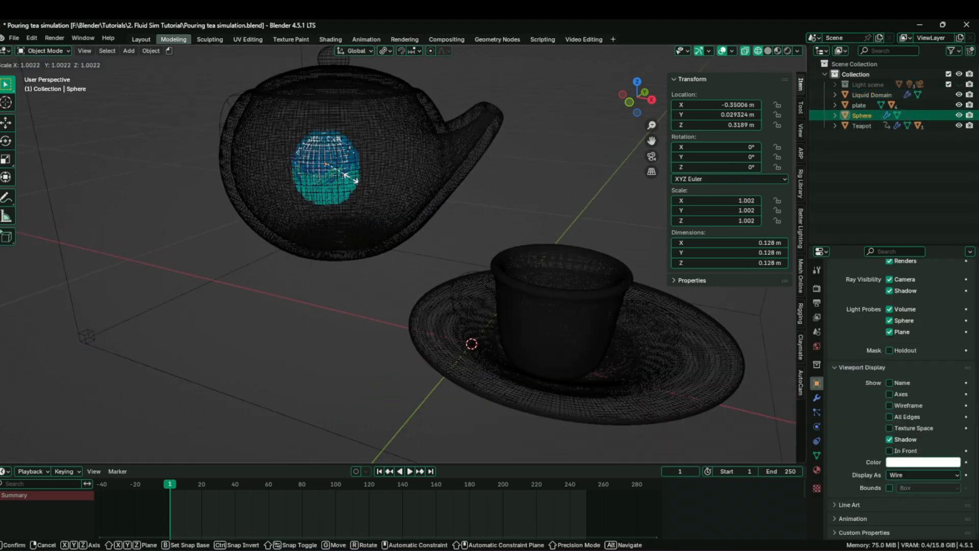
pyautogui.click(348, 176)
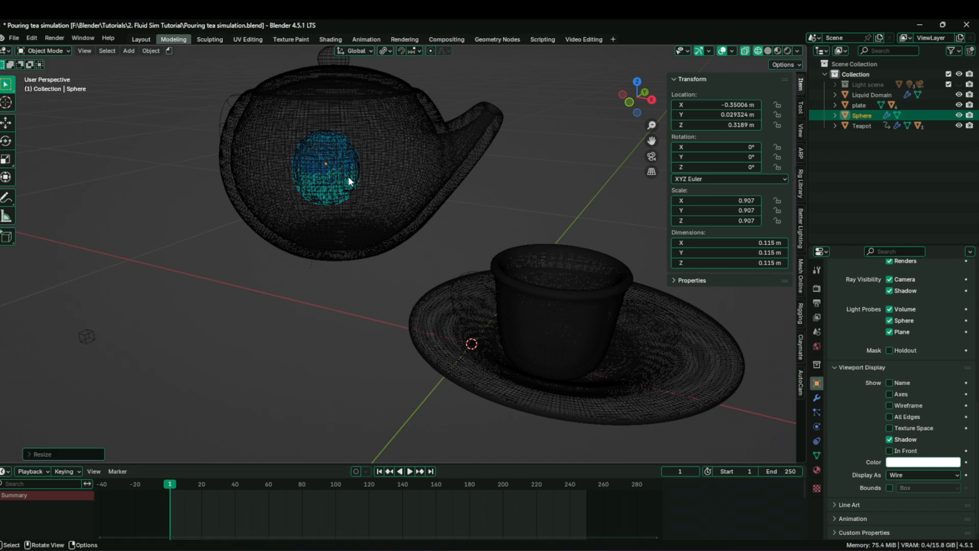
pyautogui.moveTo(349, 177)
pyautogui.mouseDown(button='middle')
pyautogui.moveTo(408, 168)
pyautogui.moveTo(355, 177)
pyautogui.mouseUp(button='middle')
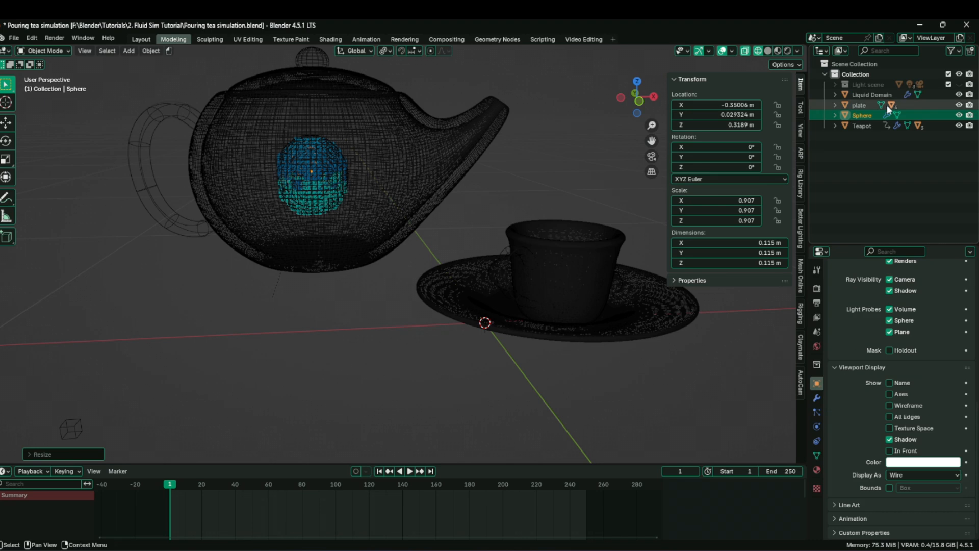
# - Free all baked simulation data of the liquid domain
pyautogui.click(874, 95)
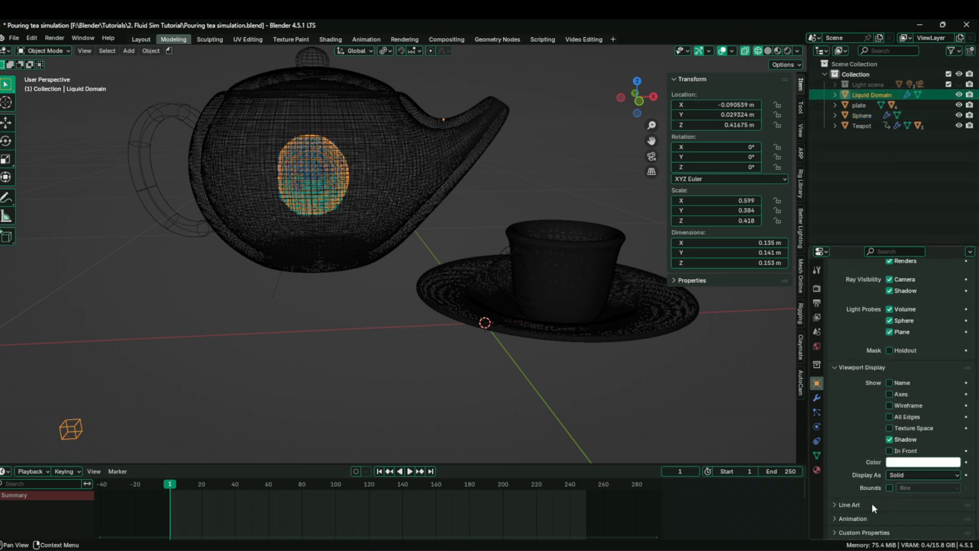
pyautogui.scroll(1, 856, 503)
pyautogui.scroll(6, 855, 504)
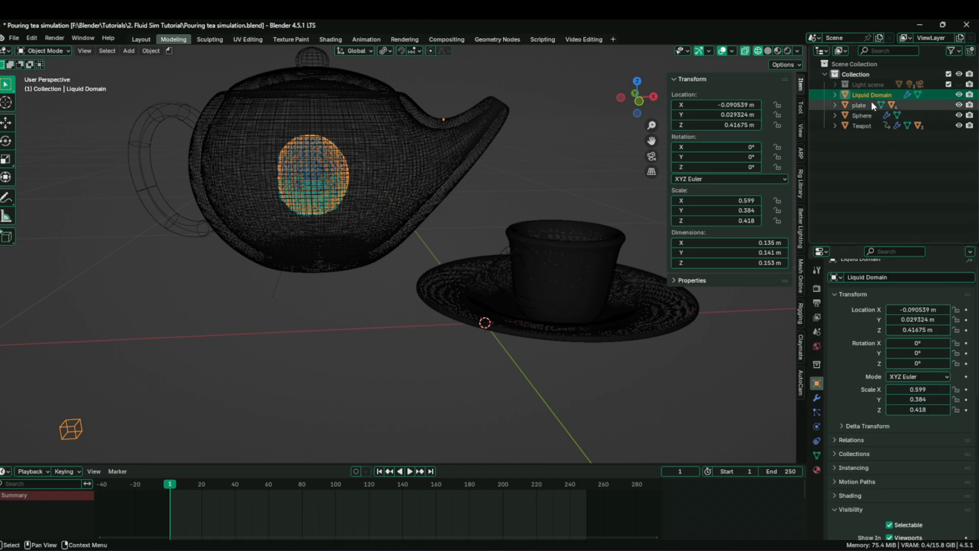
pyautogui.click(817, 427)
pyautogui.scroll(-10, 885, 440)
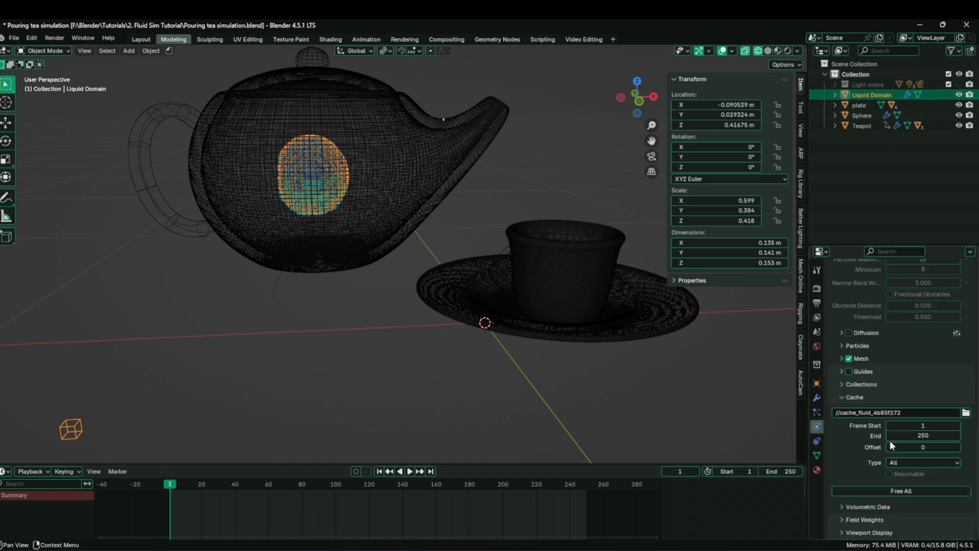
pyautogui.click(885, 491)
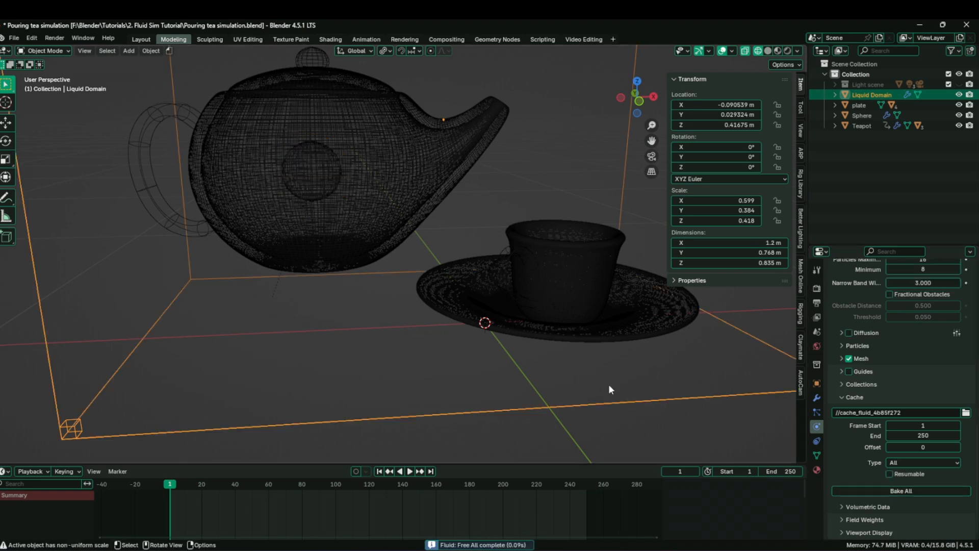
# - Shrink the inflow sphere further to about 0.0865 m and apply its transform
pyautogui.click(862, 115)
pyautogui.keyDown('ctrl'); pyautogui.moveTo(310, 202); pyautogui.dragTo(354, 206, button='middle'); pyautogui.keyUp('ctrl')
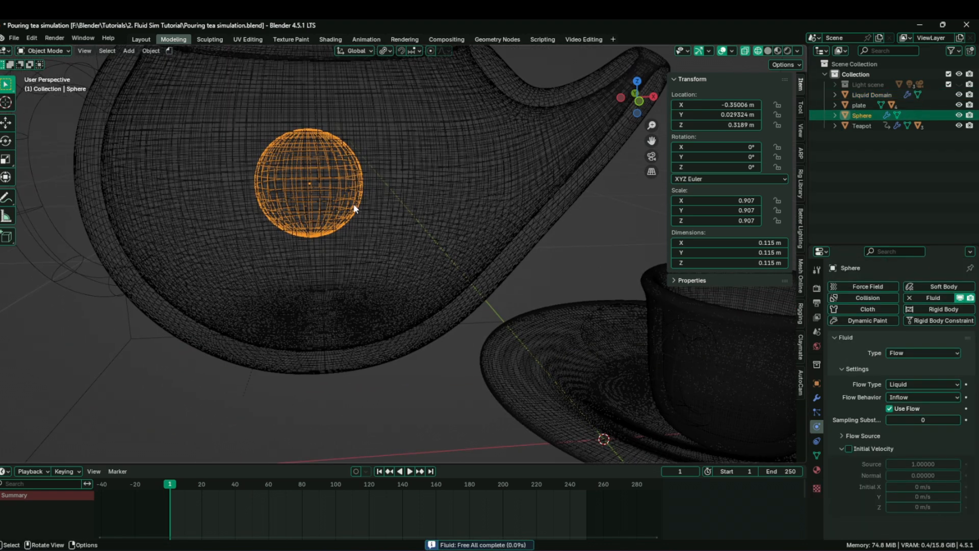
pyautogui.press('s')
pyautogui.click(341, 200)
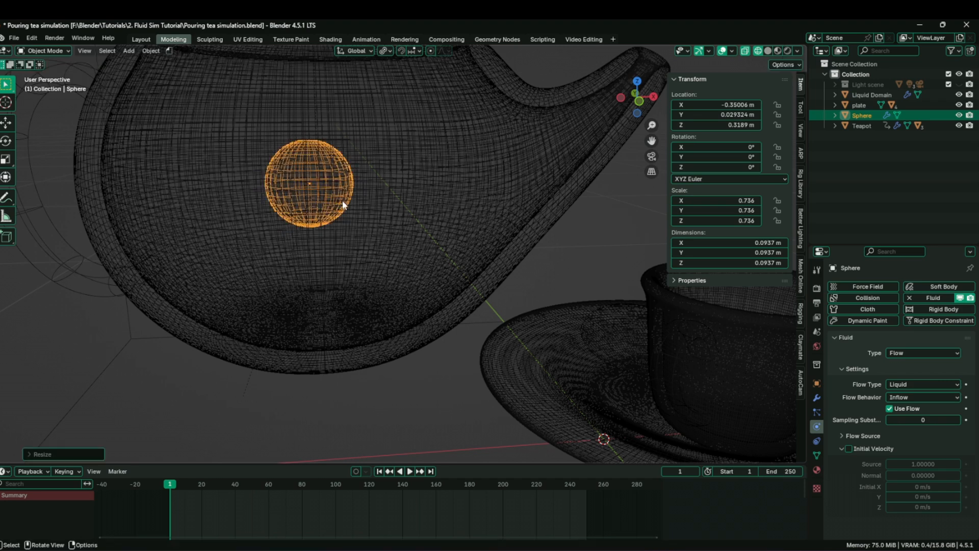
pyautogui.press('s')
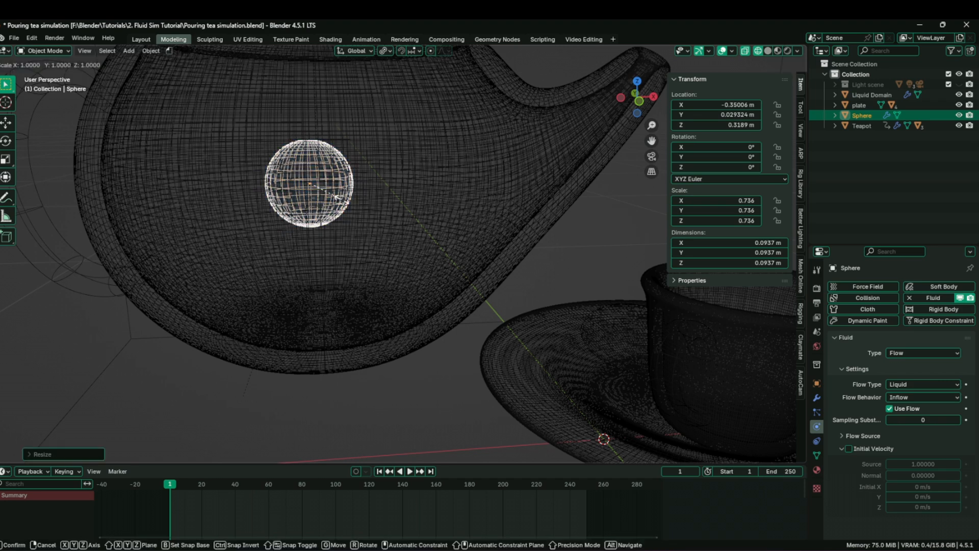
pyautogui.click(340, 202)
pyautogui.hotkey('ctrl', 'a')
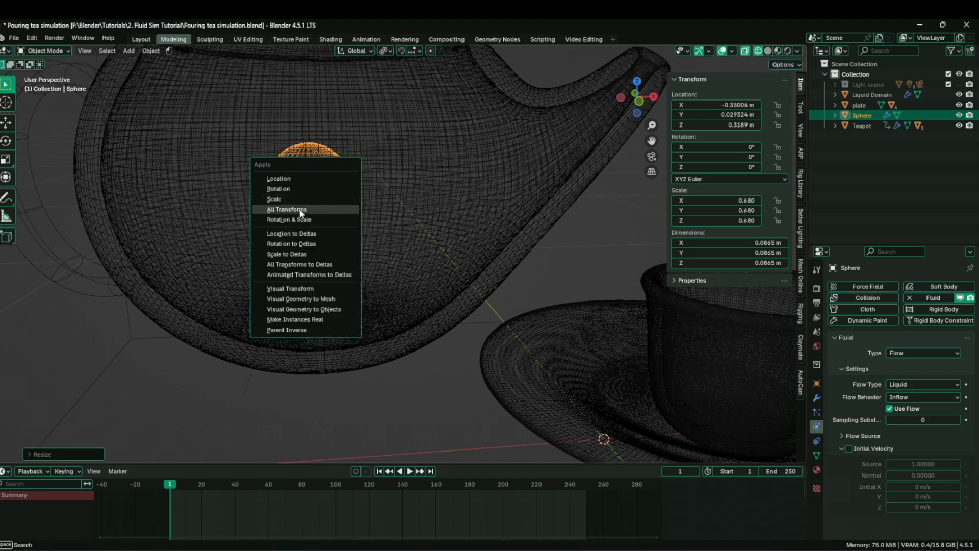
pyautogui.click(339, 210)
# - Select the teapot body and examine its walls, the inflow sphere's placement and the cup from several angles
pyautogui.scroll(-5, 388, 226)
pyautogui.click(387, 226)
pyautogui.scroll(6, 426, 230)
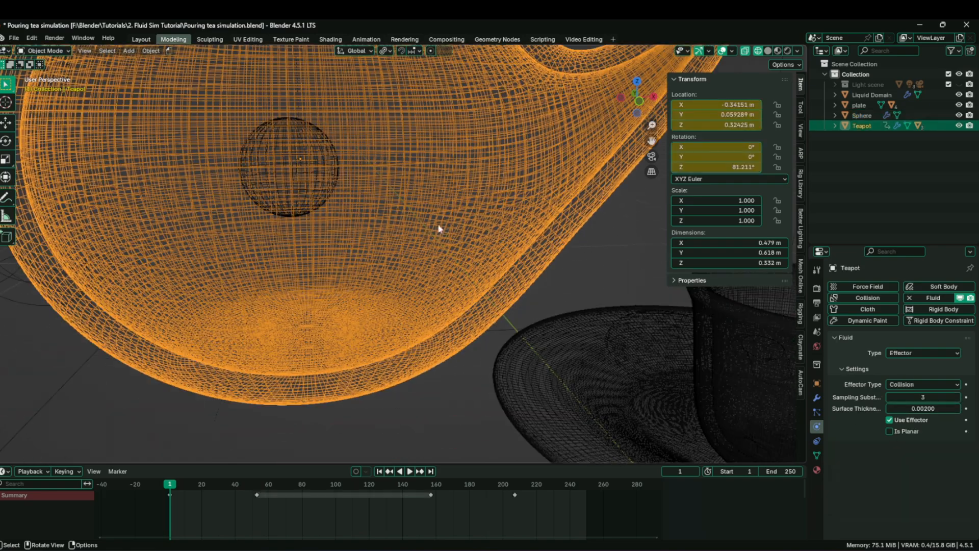
pyautogui.moveTo(447, 223); pyautogui.dragTo(383, 228, button='middle')
pyautogui.scroll(-4, 380, 258)
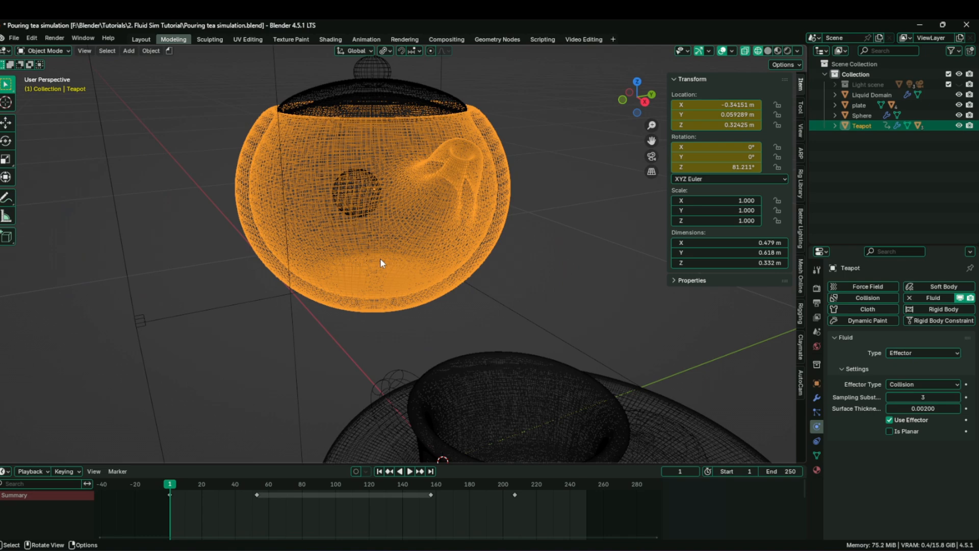
pyautogui.scroll(2, 381, 259)
pyautogui.moveTo(367, 267); pyautogui.dragTo(423, 274, button='middle')
pyautogui.scroll(-2, 544, 319)
pyautogui.moveTo(539, 331); pyautogui.dragTo(414, 298, button='middle')
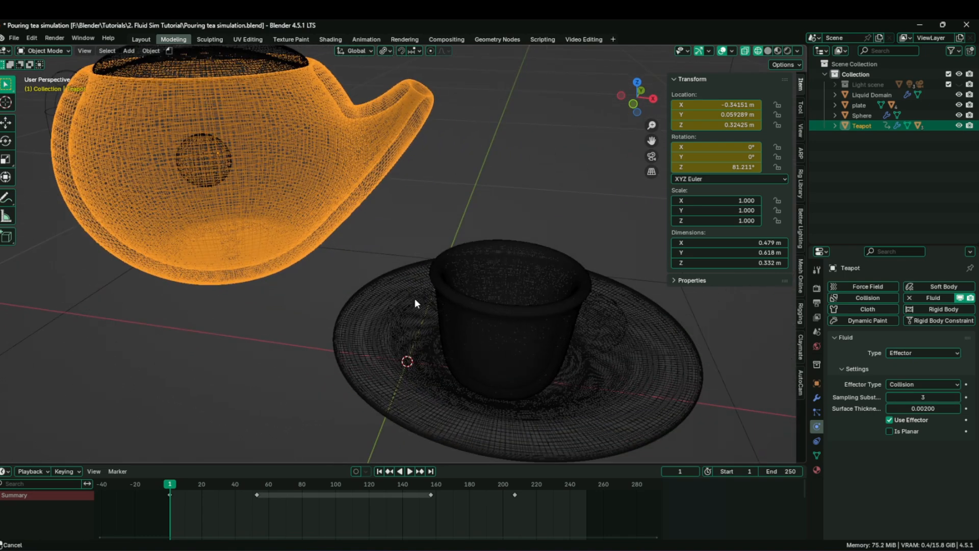
# - Check the fluid effector settings of the cup and teapot body, and look over the liquid domain's settings
pyautogui.click(503, 303)
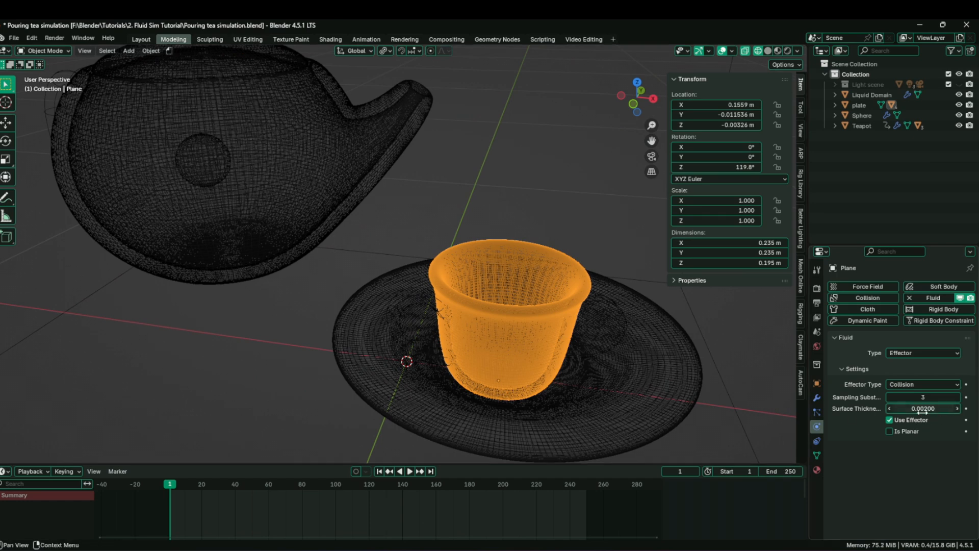
pyautogui.scroll(-1, 510, 307)
pyautogui.scroll(-1, 509, 307)
pyautogui.scroll(1, 509, 307)
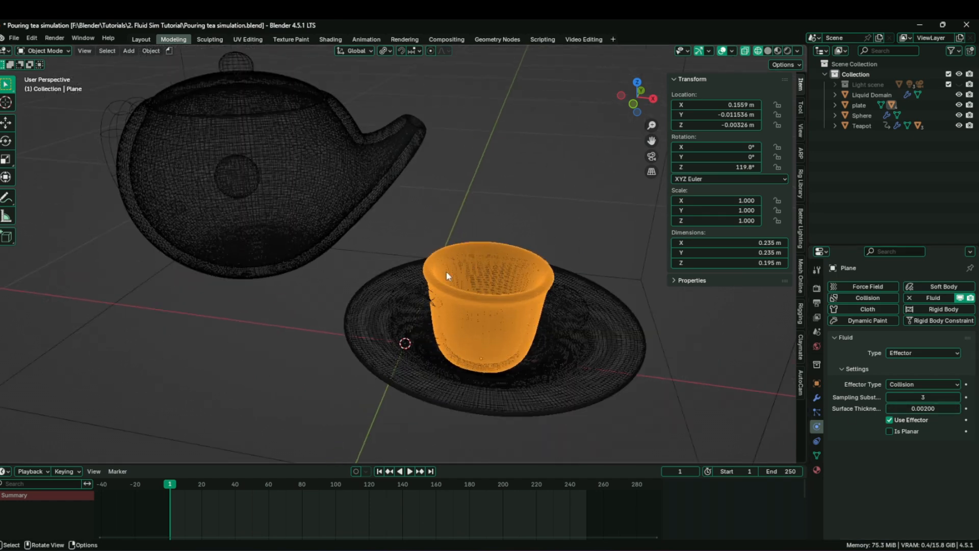
pyautogui.click(344, 179)
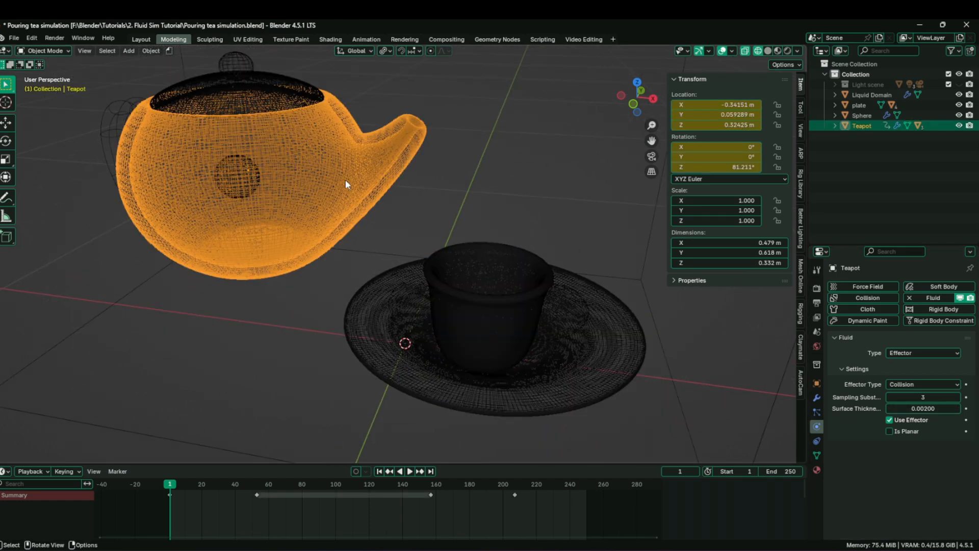
pyautogui.click(868, 94)
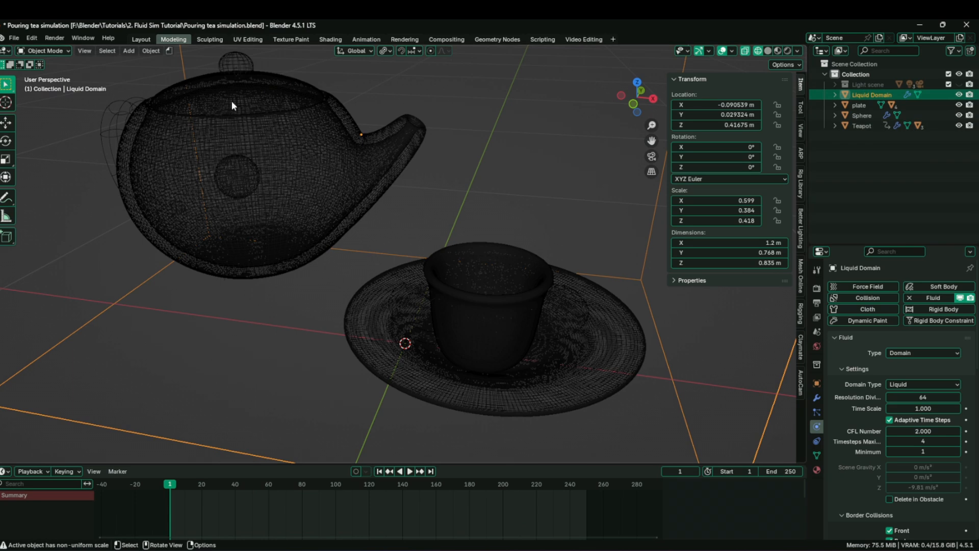
pyautogui.click(283, 178)
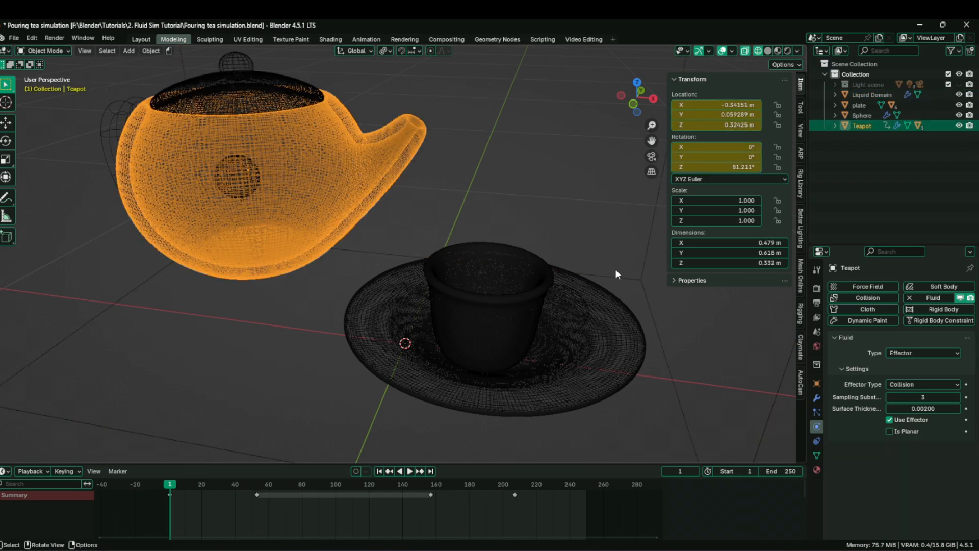
# - Set the liquid domain's resolution divisions to 150 and bake the whole simulation
pyautogui.click(867, 95)
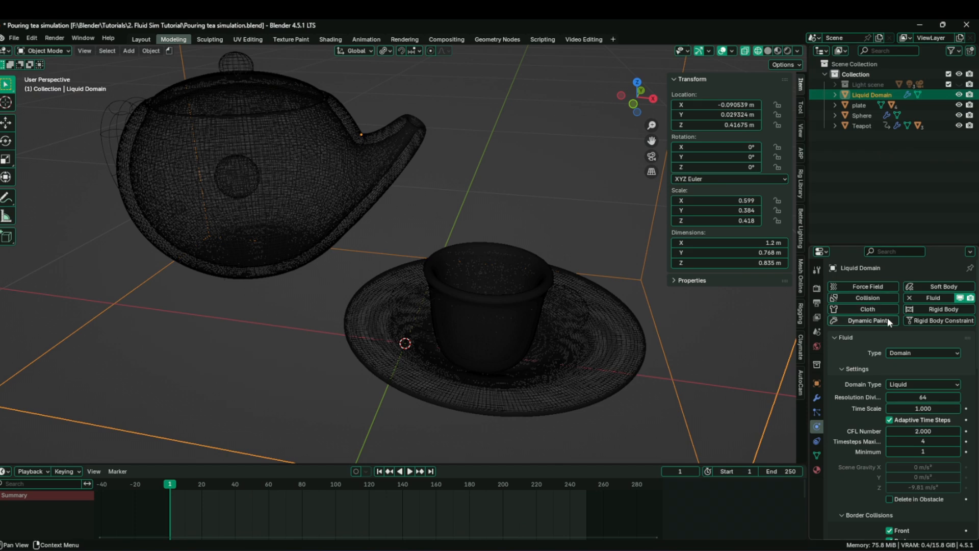
pyautogui.click(923, 397)
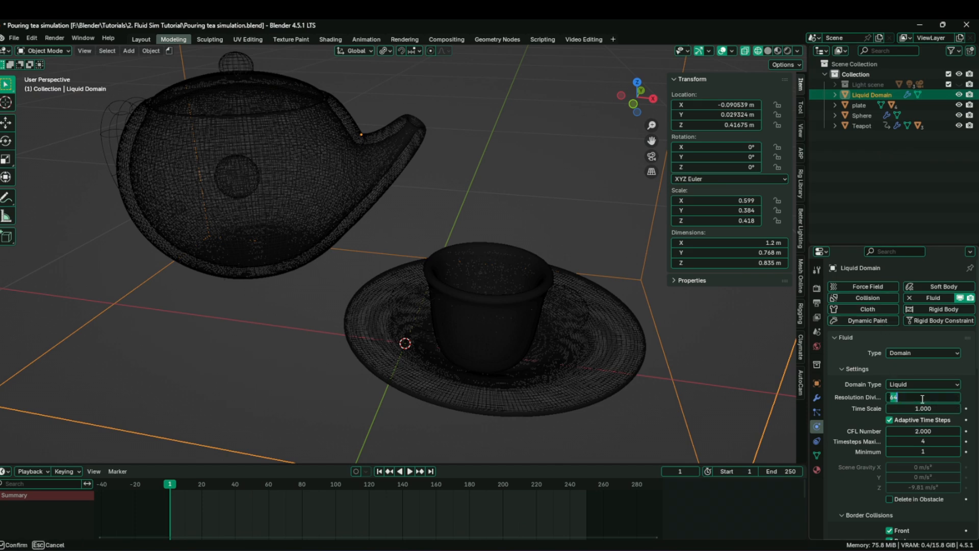
pyautogui.write('150')
pyautogui.press('Return')
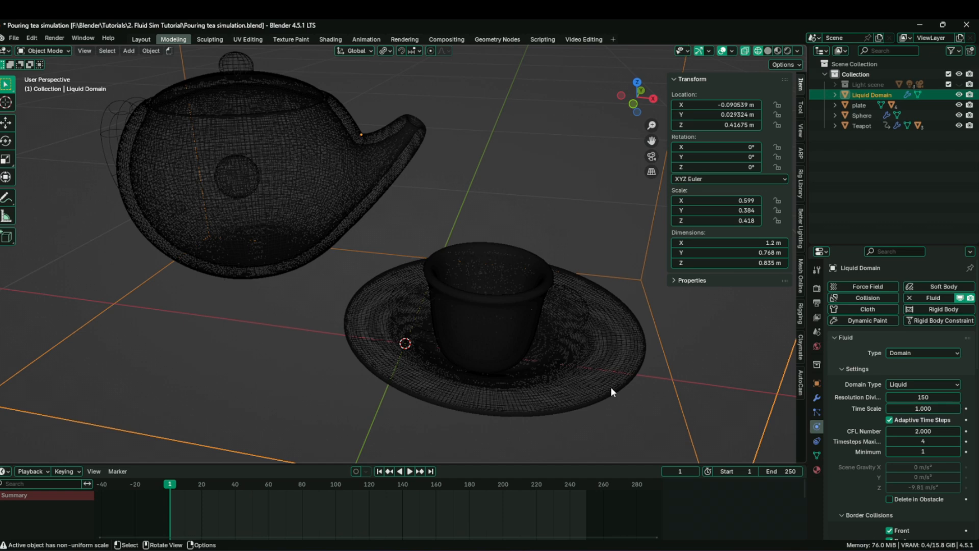
pyautogui.scroll(-12, 901, 457)
pyautogui.scroll(-5, 904, 451)
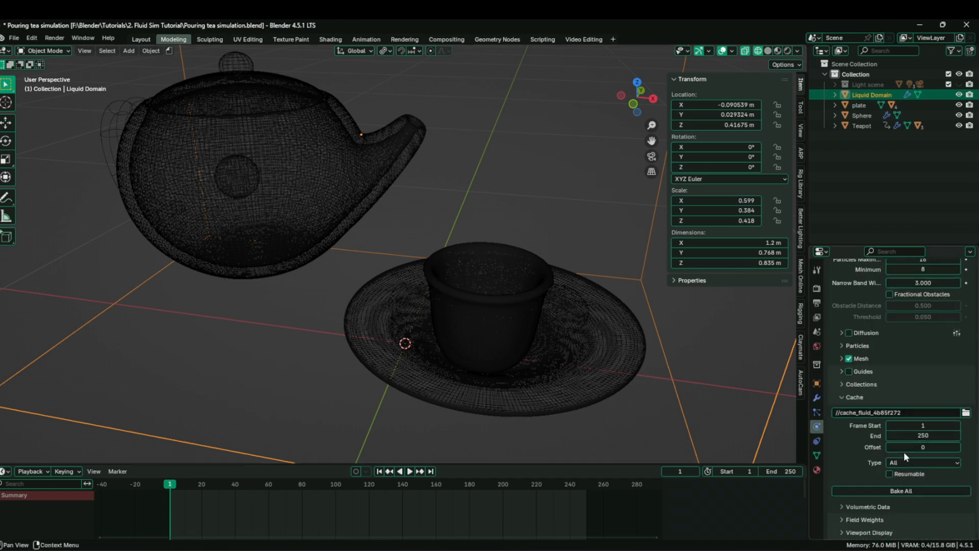
pyautogui.click(901, 491)
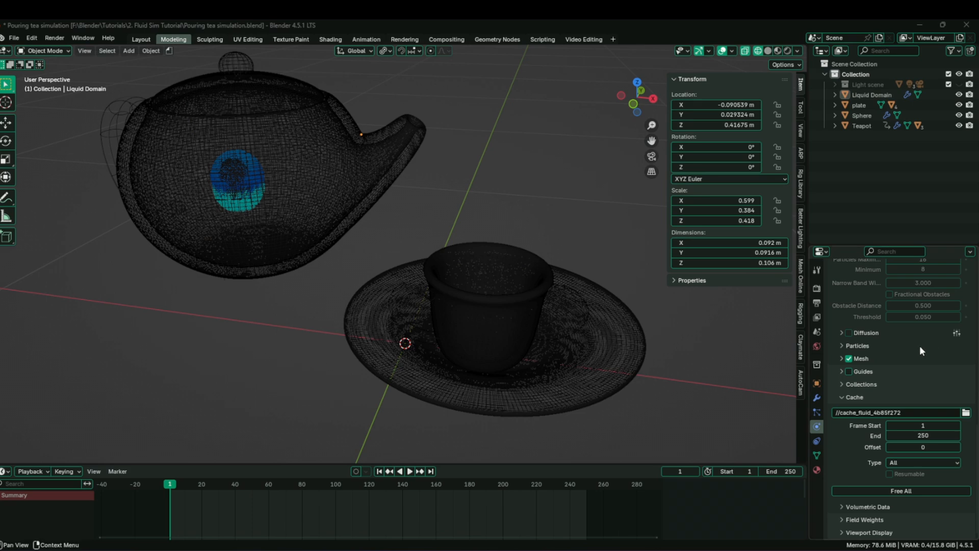
# - Play the baked simulation, examine how the liquid fills the teapot and cup, and return to the first frame
pyautogui.press('space')
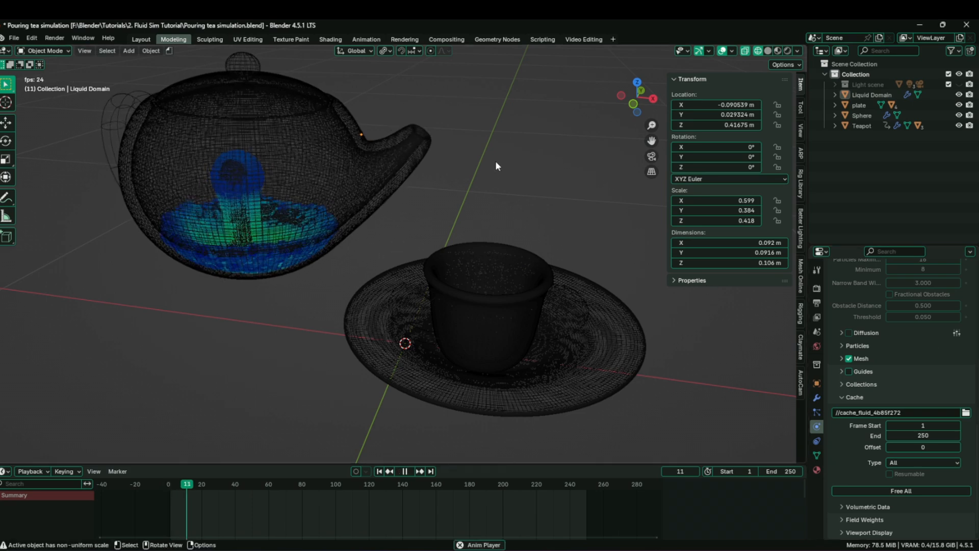
pyautogui.moveTo(478, 175); pyautogui.dragTo(442, 168, button='middle')
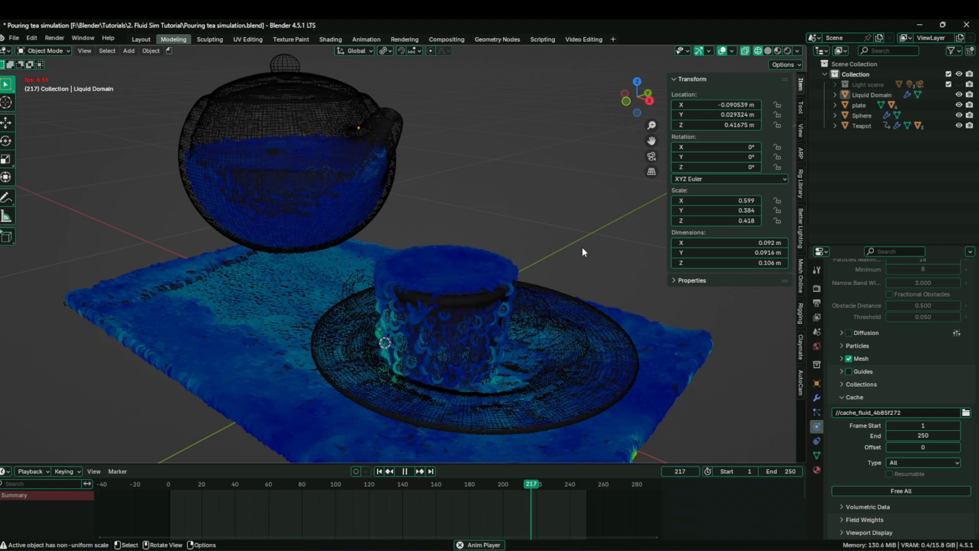
pyautogui.click(408, 471)
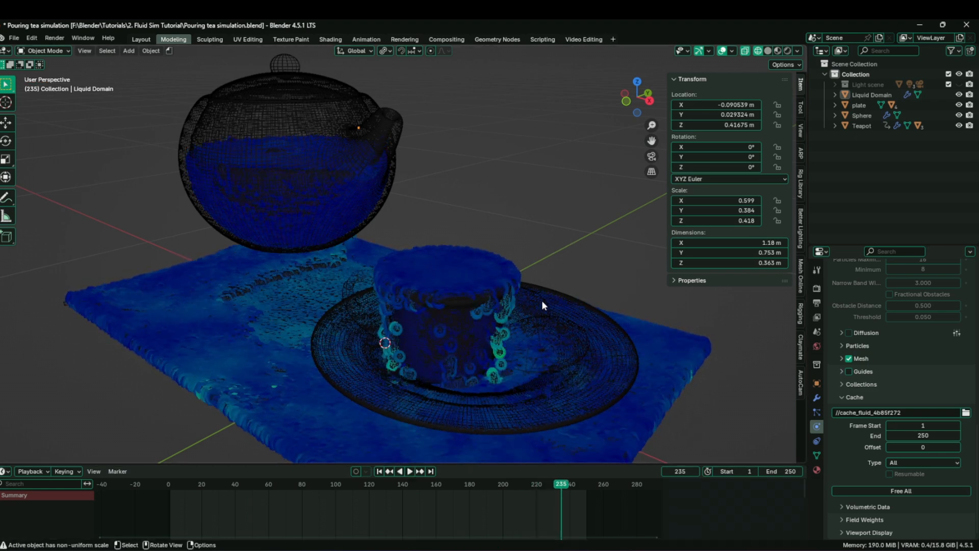
pyautogui.moveTo(477, 182); pyautogui.dragTo(491, 181, button='middle')
pyautogui.hotkey('shift', 'Left')
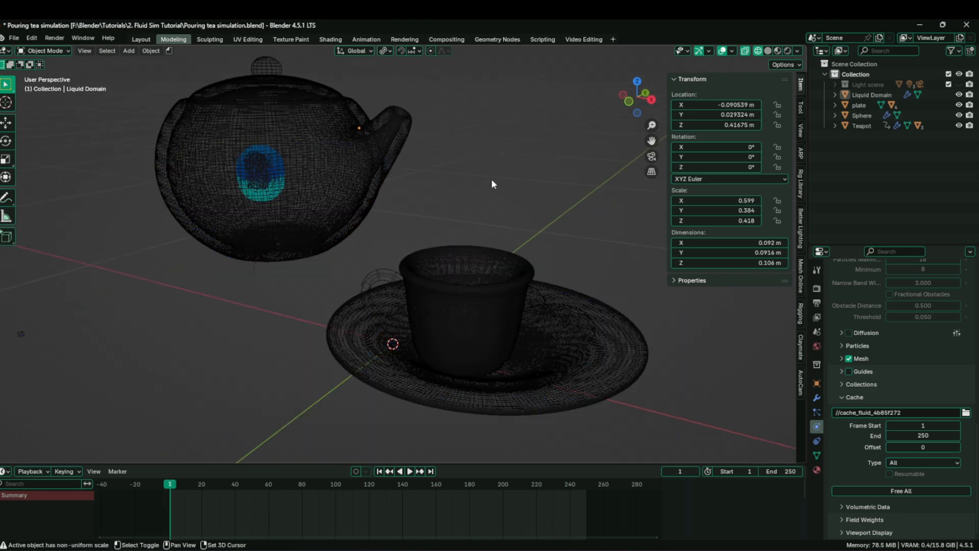
# - Select the liquid domain and free all of its baked simulation data
pyautogui.click(256, 170)
pyautogui.click(272, 176)
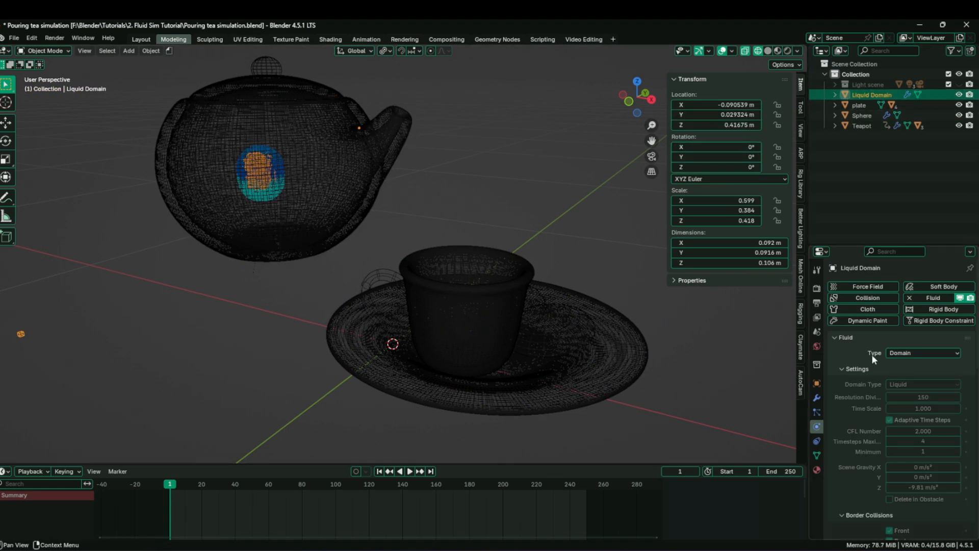
pyautogui.scroll(-20, 872, 354)
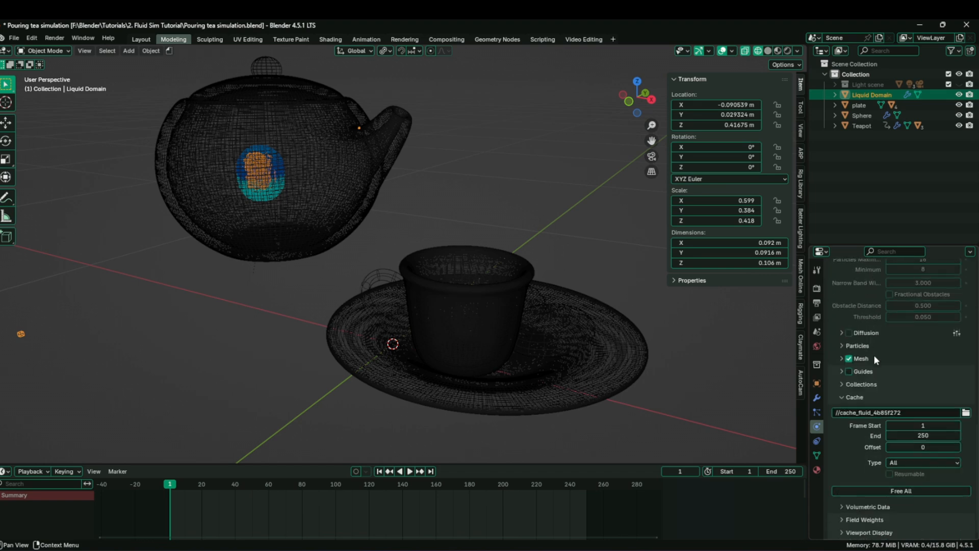
pyautogui.scroll(1, 902, 396)
pyautogui.scroll(-1, 919, 424)
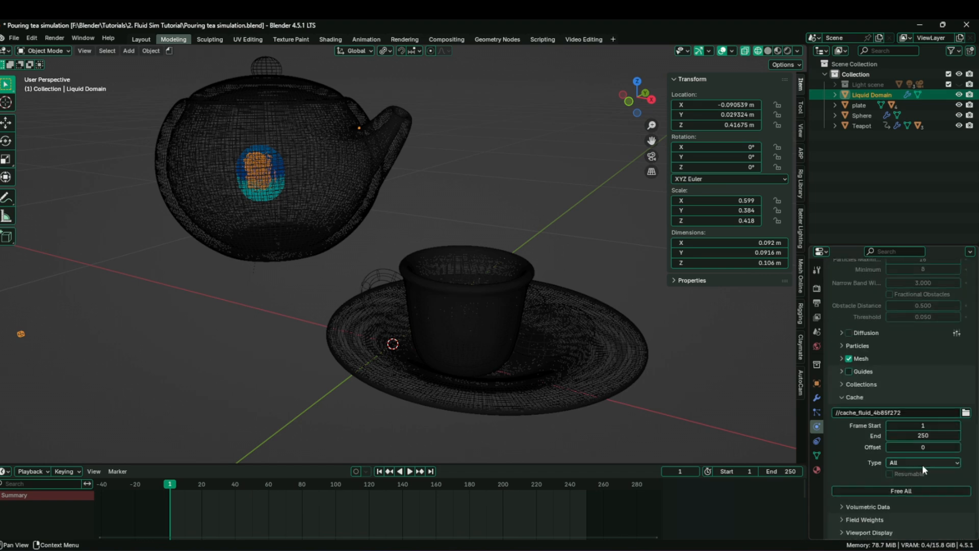
pyautogui.click(912, 490)
# - Review the physics settings of the plate, inflow sphere, teapot body and cup one after another
pyautogui.click(861, 105)
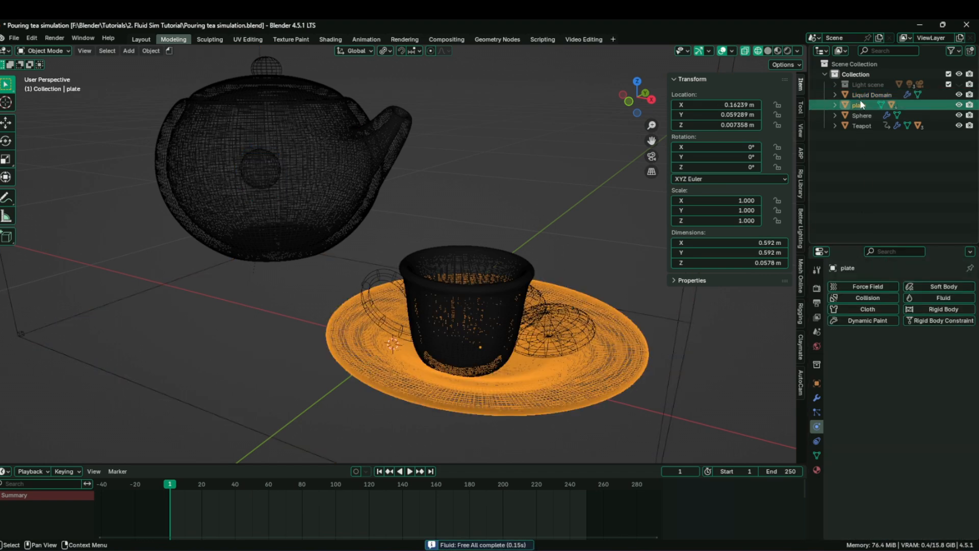
pyautogui.click(862, 116)
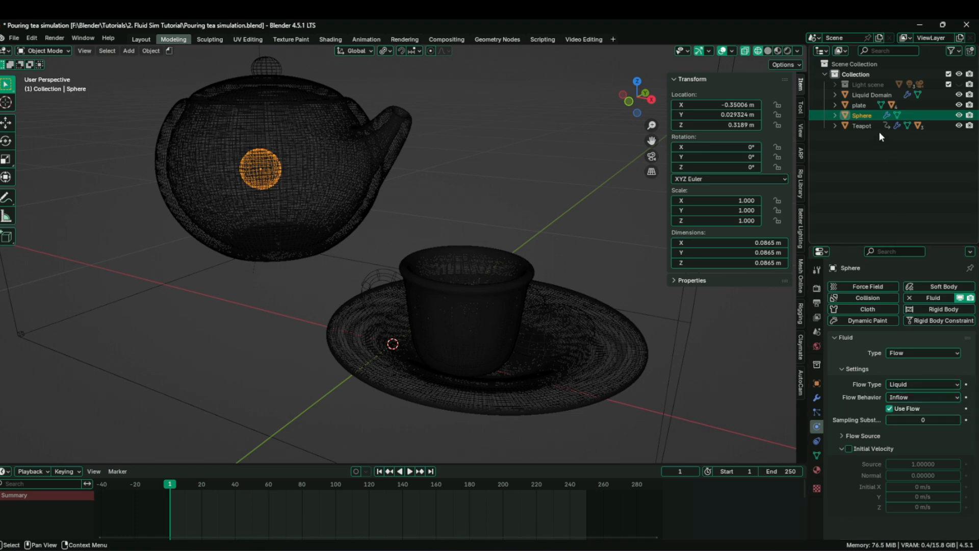
pyautogui.click(867, 125)
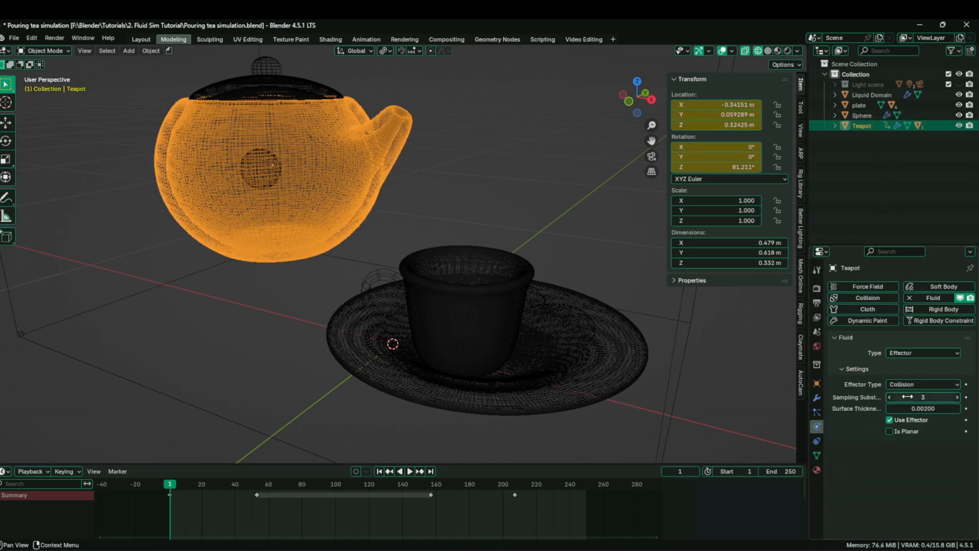
pyautogui.click(474, 297)
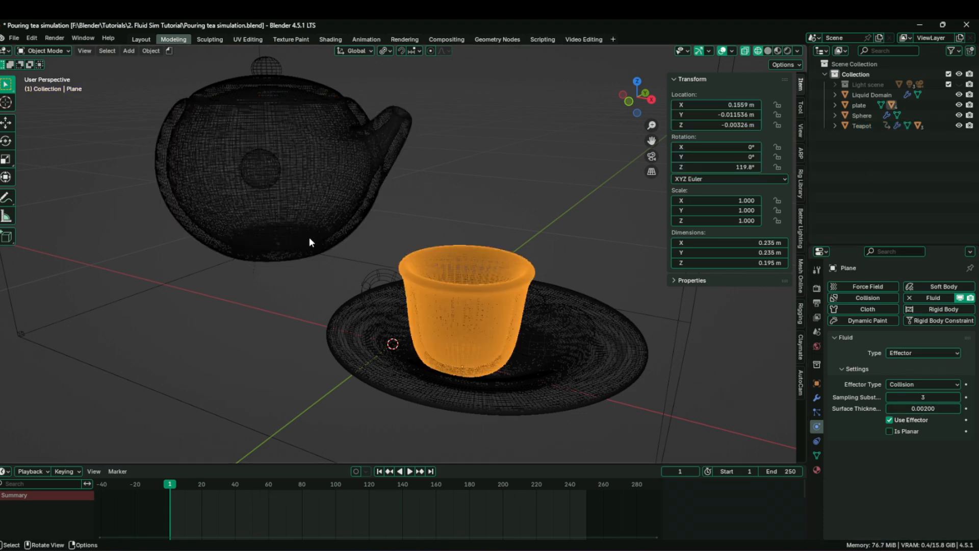
# - Scale the inflow sphere inside the teapot down to about 0.0386 m and apply its transform
pyautogui.click(859, 115)
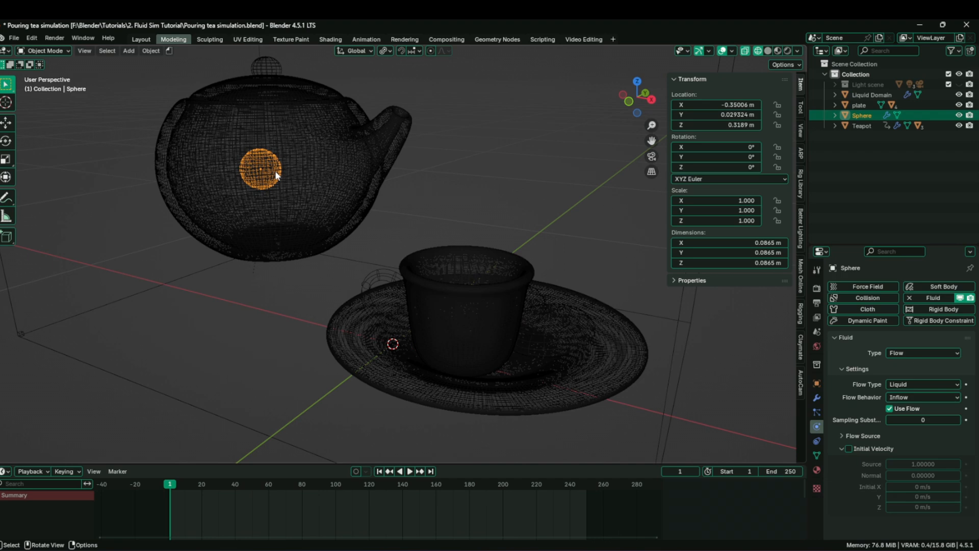
pyautogui.keyDown('shift'); pyautogui.moveTo(275, 172); pyautogui.dragTo(423, 220, button='middle'); pyautogui.keyUp('shift')
pyautogui.scroll(3, 439, 183)
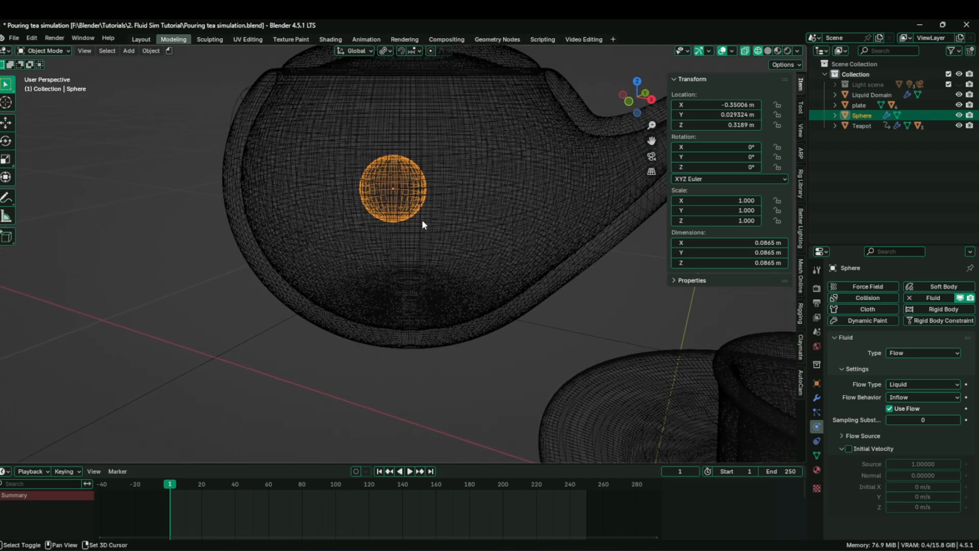
pyautogui.press('s')
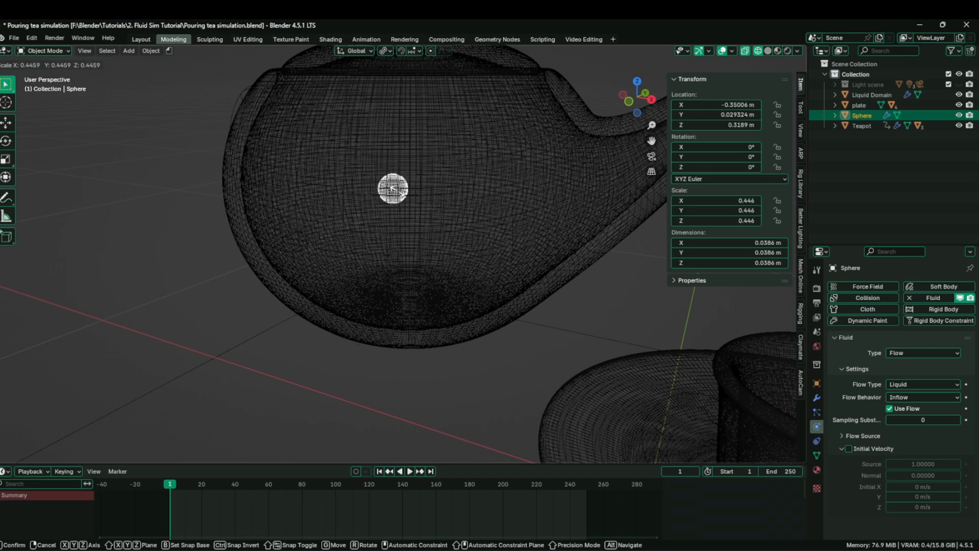
pyautogui.click(392, 189)
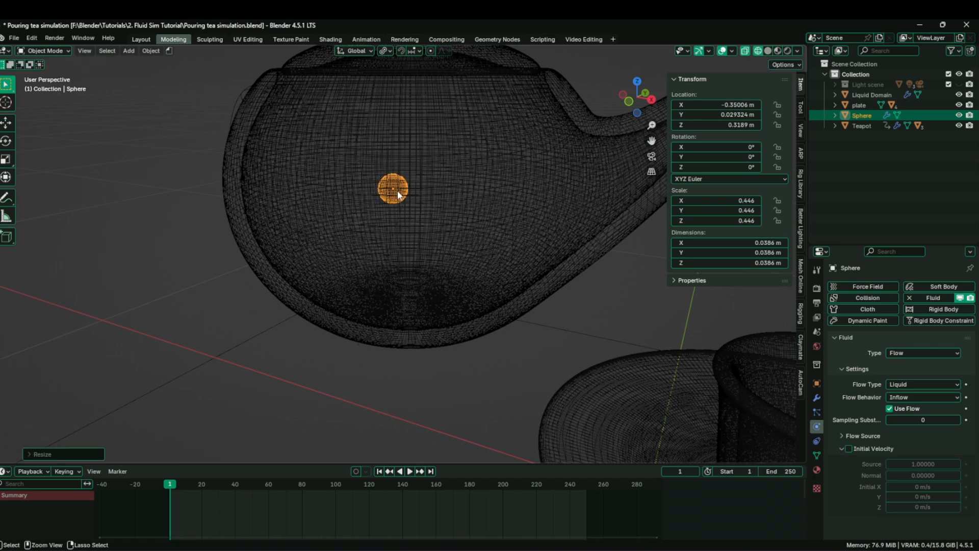
pyautogui.hotkey('ctrl', 'a')
pyautogui.click(397, 190)
# - Bake the whole liquid simulation of the domain with the smaller inflow sphere
pyautogui.scroll(-6, 396, 191)
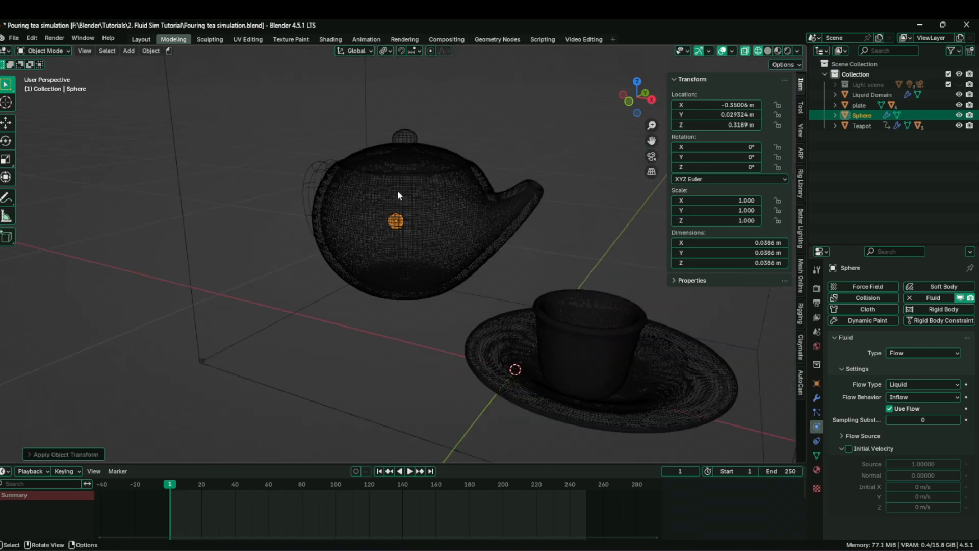
pyautogui.moveTo(479, 245); pyautogui.dragTo(423, 227, button='middle')
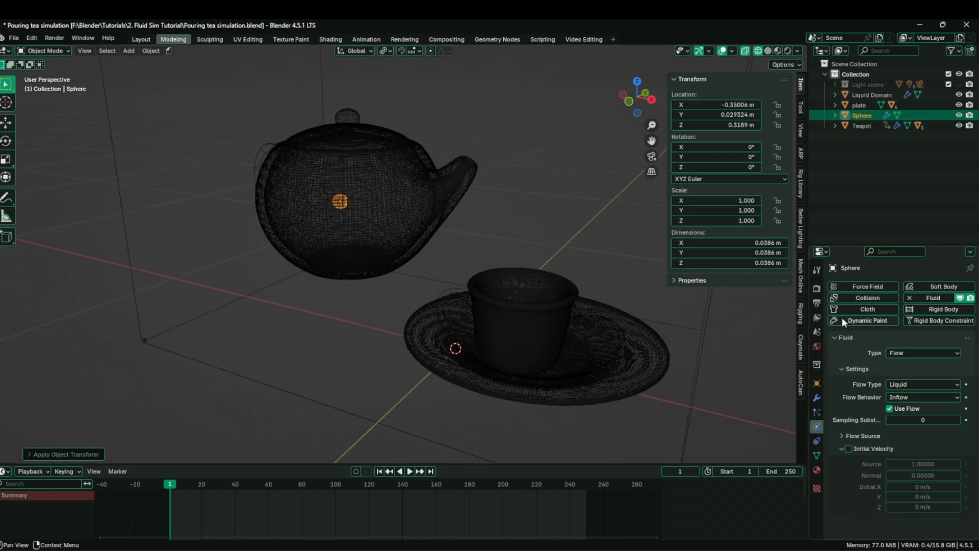
pyautogui.click(867, 94)
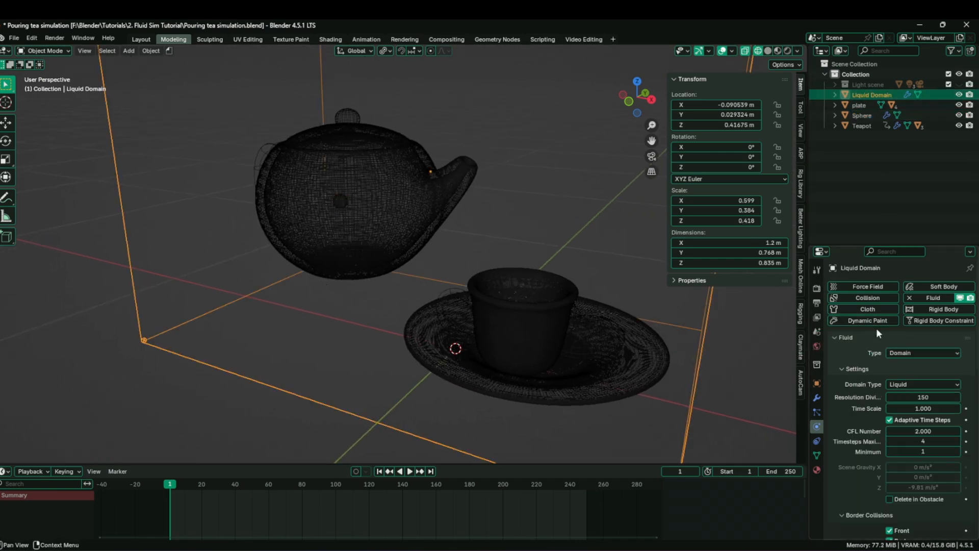
pyautogui.scroll(-15, 876, 328)
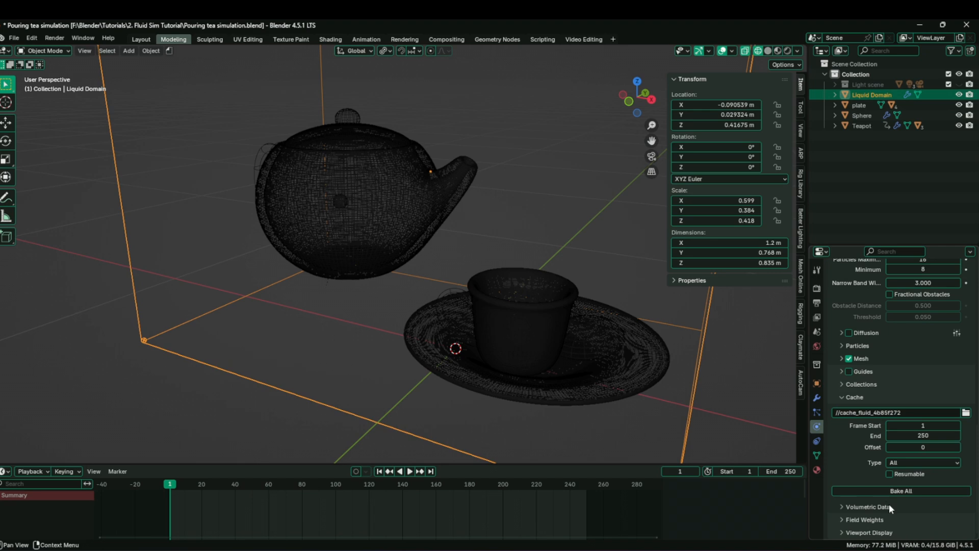
pyautogui.click(900, 490)
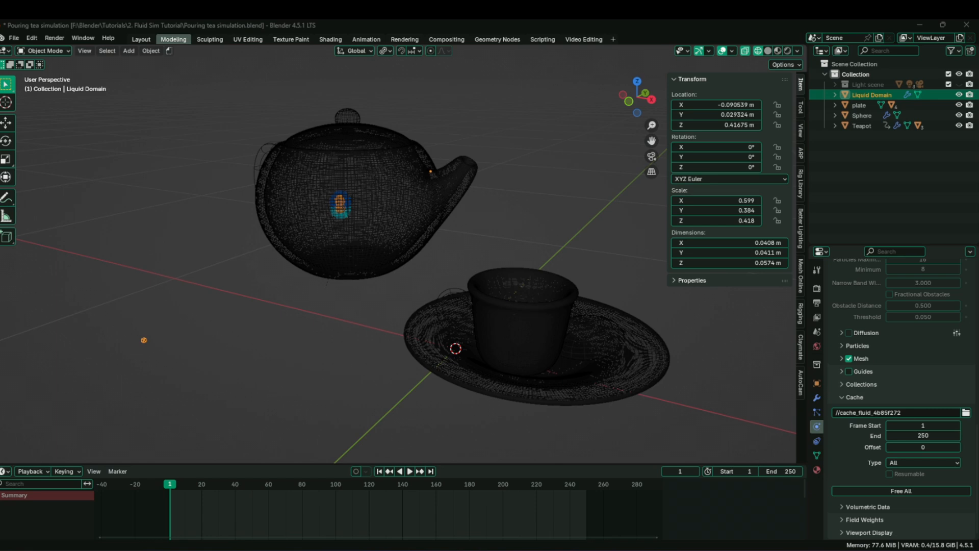
# - Play the new bake to examine the teapot's fill level while tilting, stop at frame 108 and return to the first frame
pyautogui.click(327, 332)
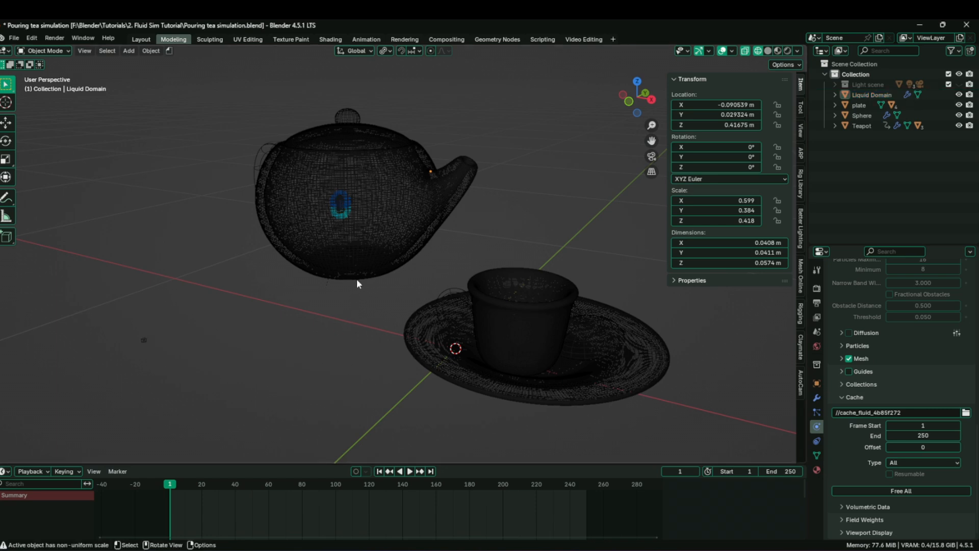
pyautogui.press('space')
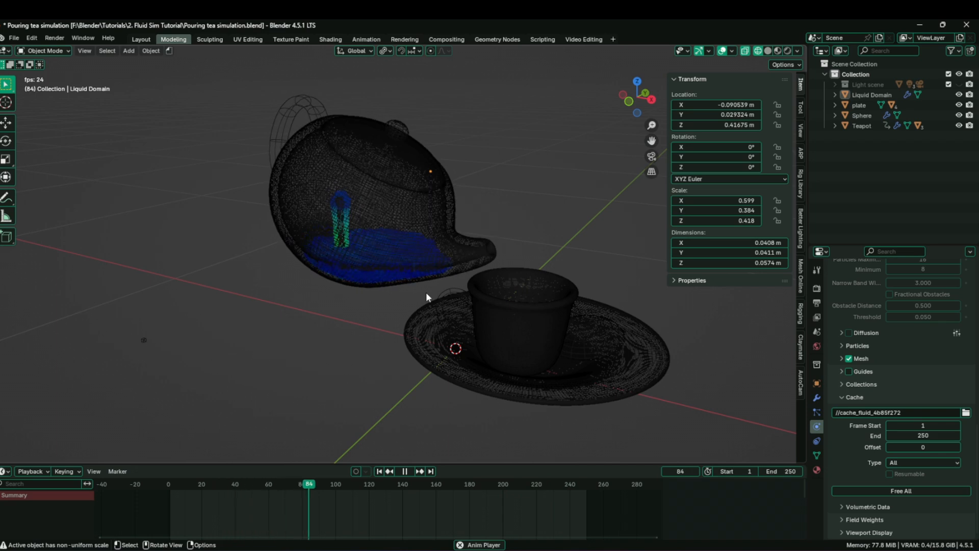
pyautogui.press('space')
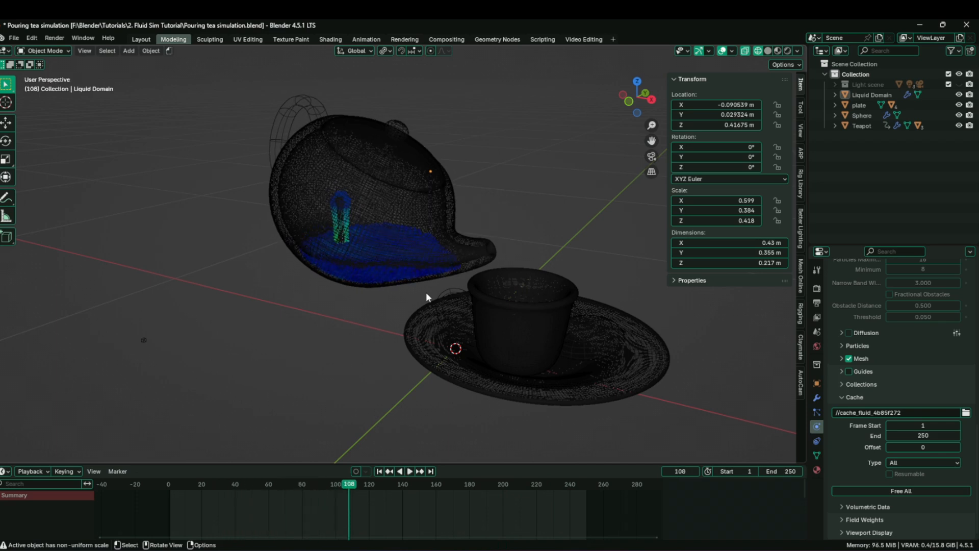
pyautogui.hotkey('shift', 'Left')
pyautogui.scroll(3, 372, 201)
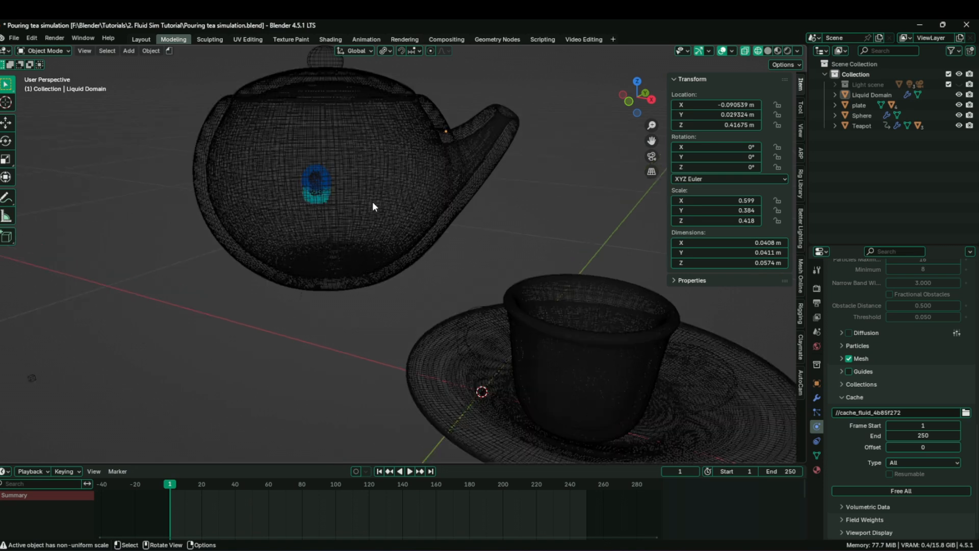
# - Free all baked data from the small-inflow test and select the teapot body
pyautogui.click(908, 491)
pyautogui.click(319, 179)
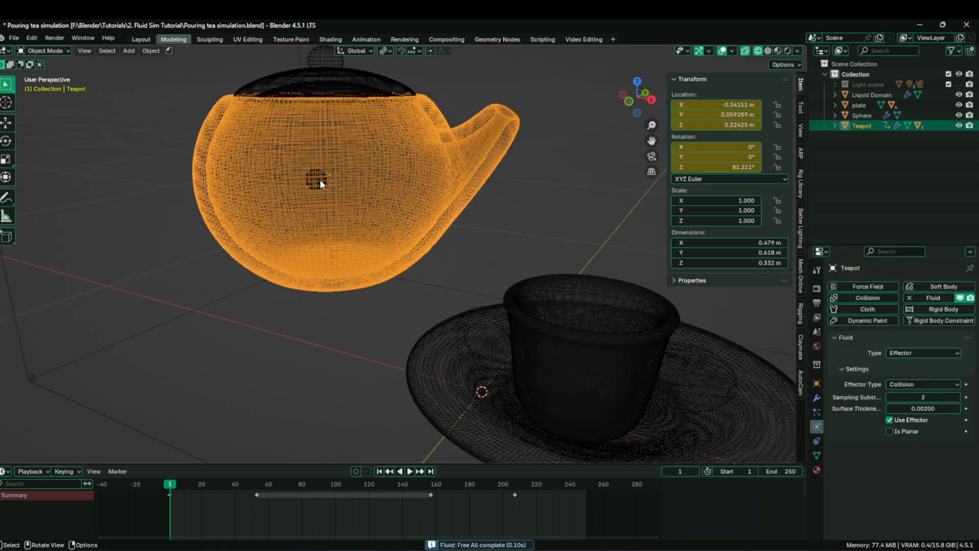
# - Scale the inflow sphere inside the teapot up to about 0.0609 m across and apply its scale
pyautogui.click(320, 179)
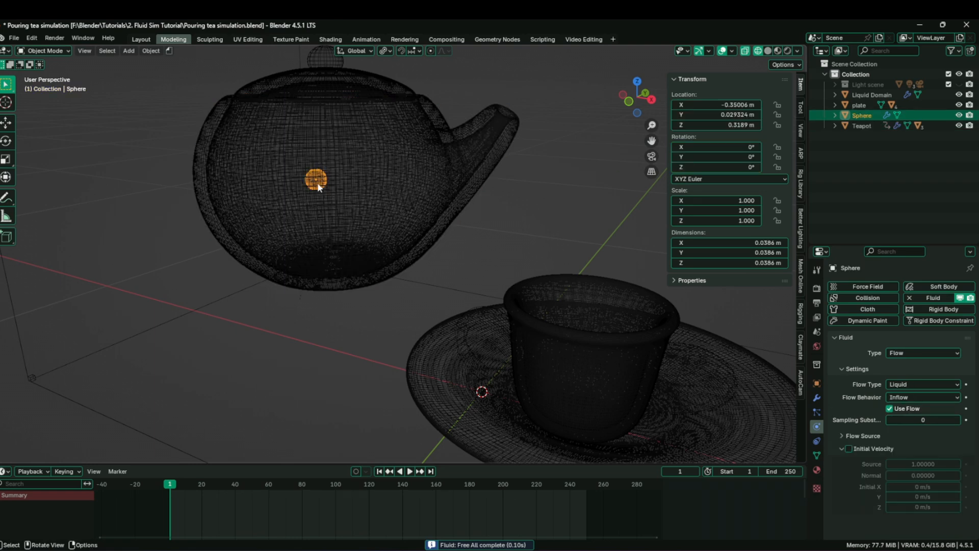
pyautogui.scroll(6, 318, 187)
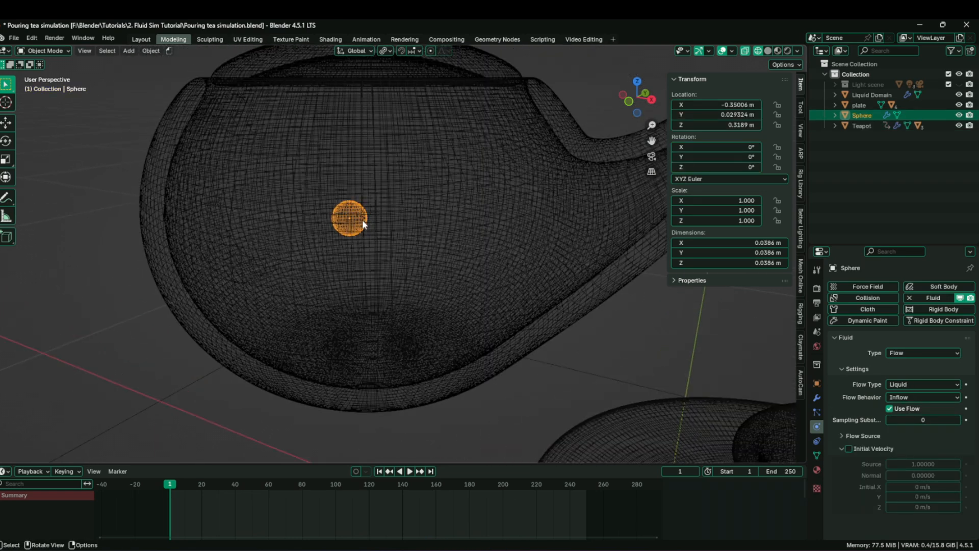
pyautogui.press('s')
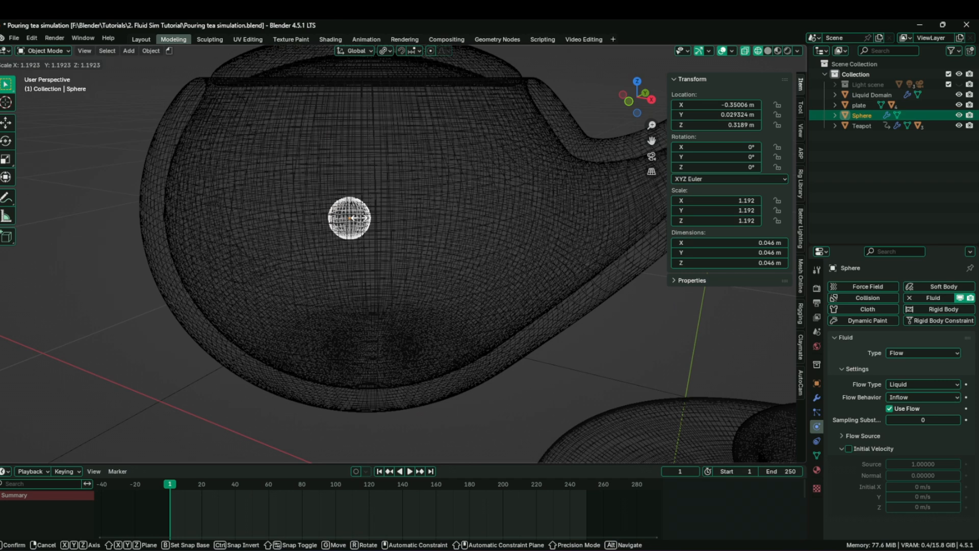
pyautogui.click(360, 216)
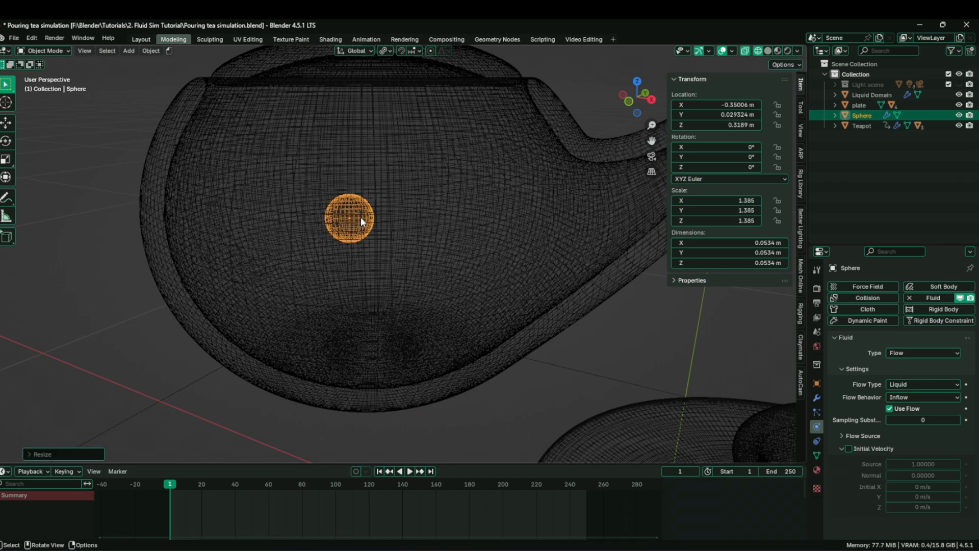
pyautogui.press('s')
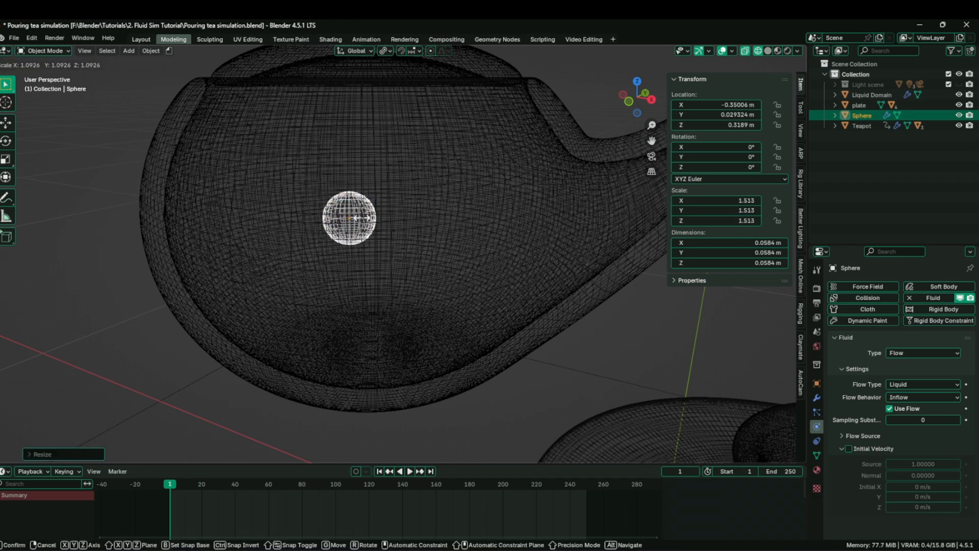
pyautogui.click(362, 217)
pyautogui.hotkey('ctrl', 'a')
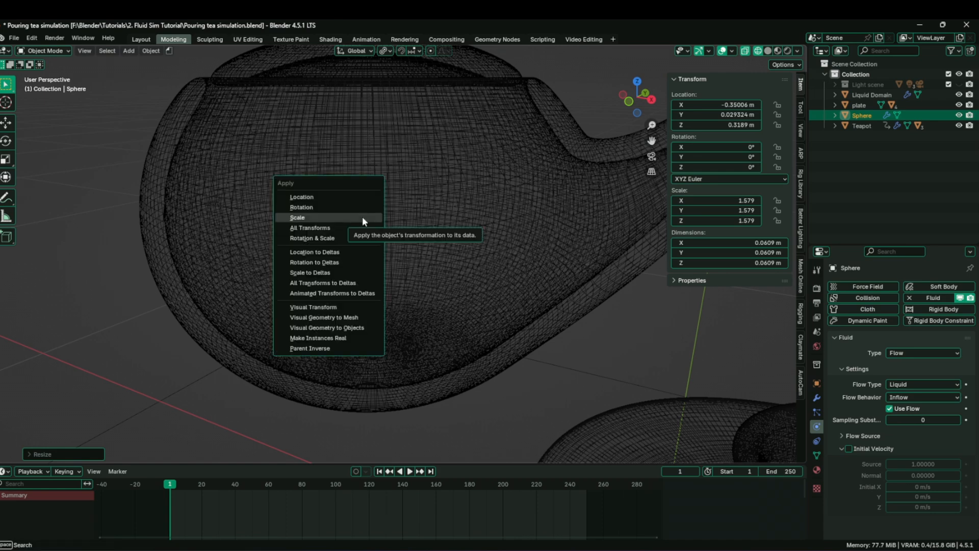
pyautogui.click(362, 216)
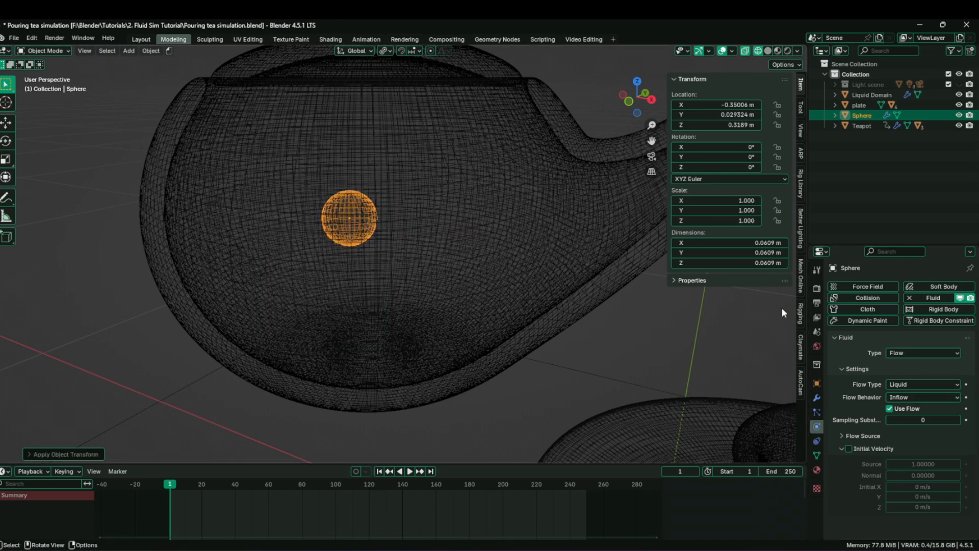
# - Set the liquid domain's resolution divisions to 120
pyautogui.click(867, 94)
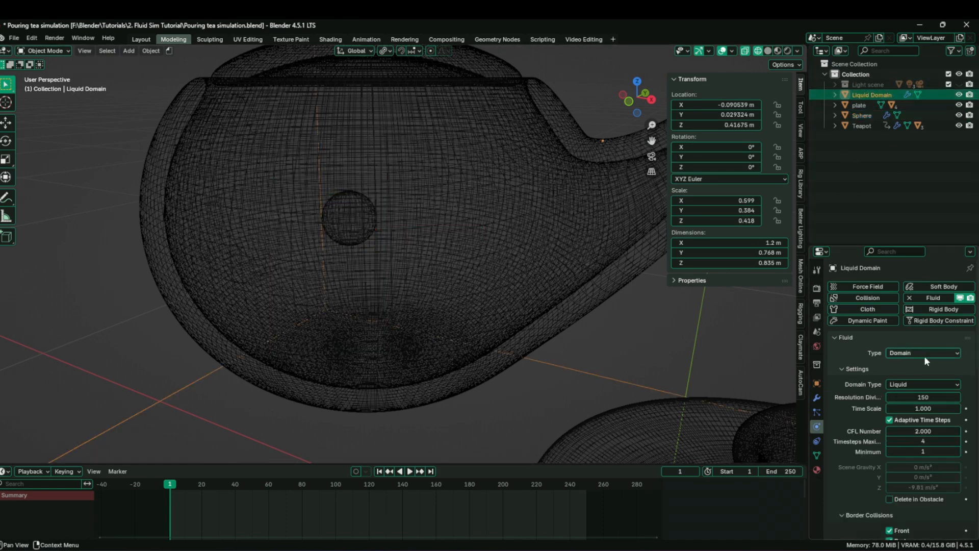
pyautogui.click(912, 397)
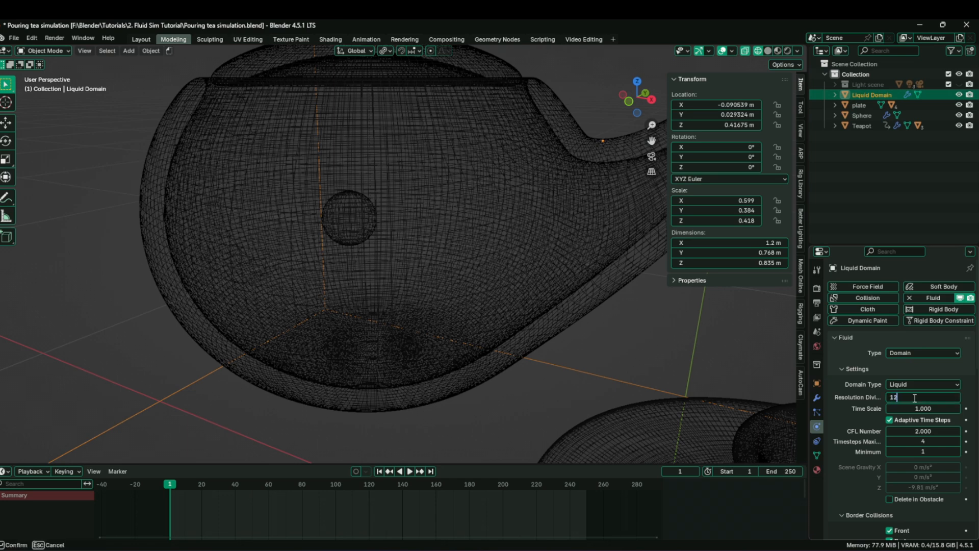
pyautogui.press('Return')
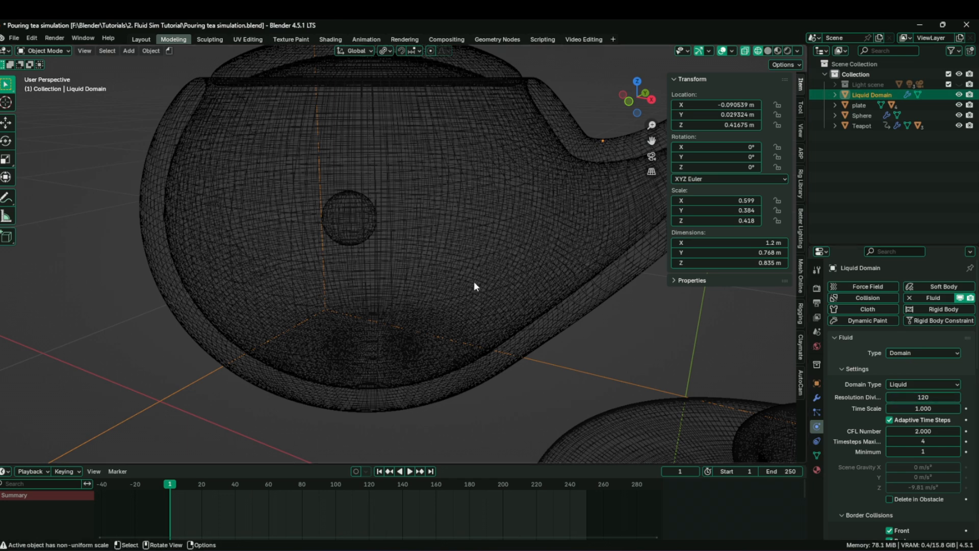
# - Bake the whole liquid simulation of the domain with the enlarged inflow sphere
pyautogui.scroll(-5, 473, 281)
pyautogui.scroll(2, 467, 277)
pyautogui.keyDown('shift'); pyautogui.moveTo(497, 281); pyautogui.dragTo(435, 255, button='middle'); pyautogui.keyUp('shift')
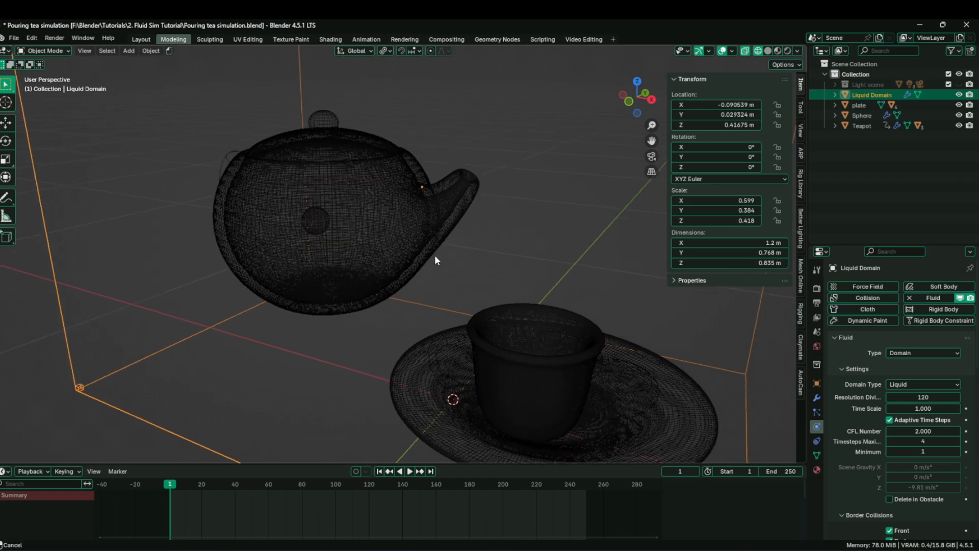
pyautogui.scroll(-2, 431, 255)
pyautogui.scroll(-15, 908, 412)
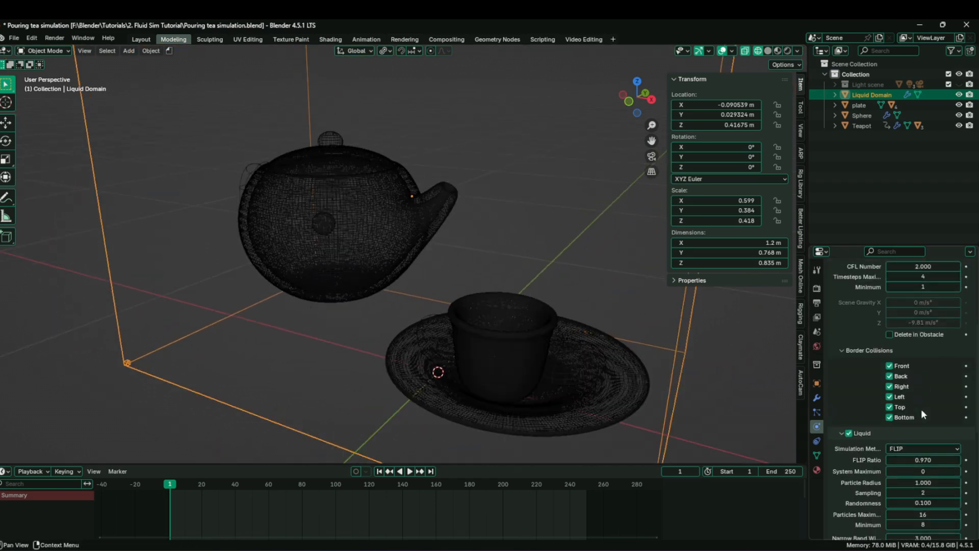
pyautogui.click(903, 491)
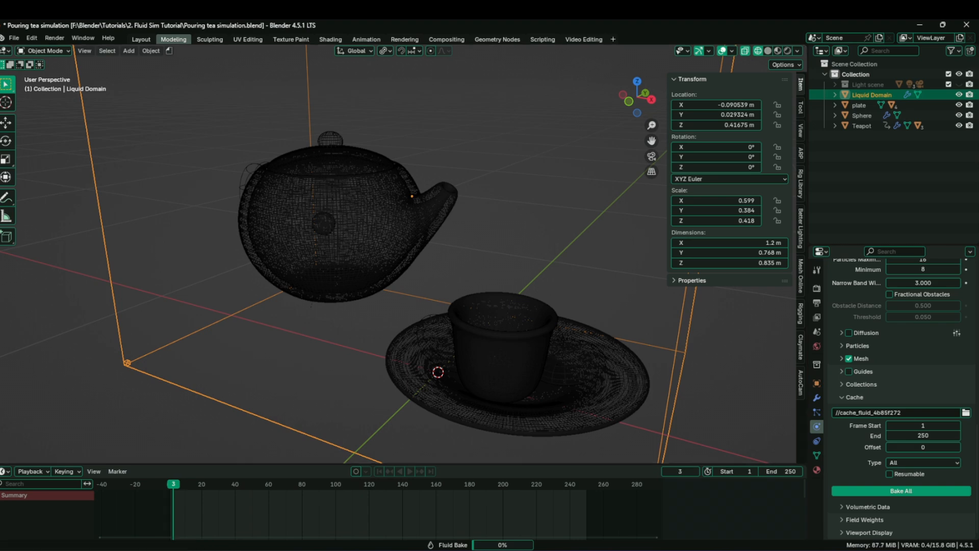
pyautogui.press('Escape')
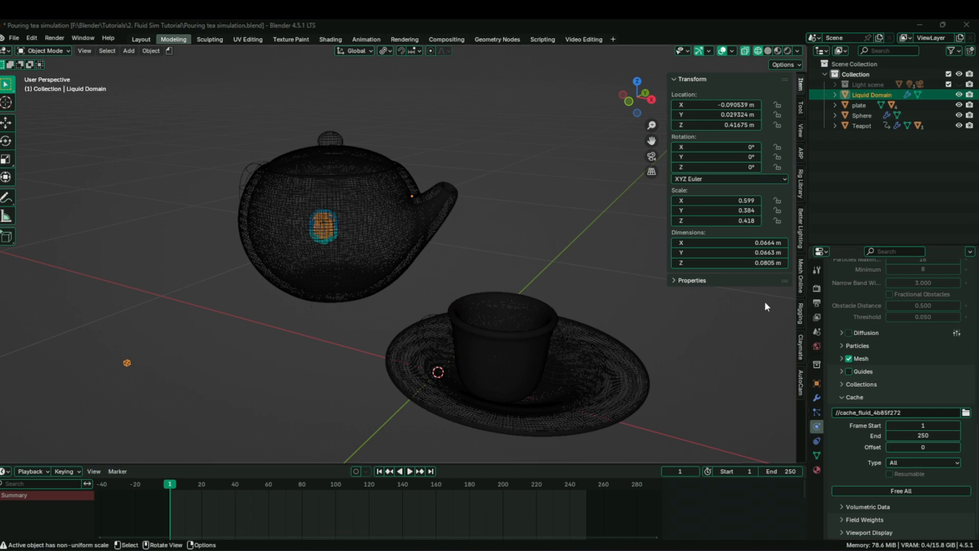
# - Deselect the domain and play the new bake, examining the pour into the cup from several angles
pyautogui.click(575, 267)
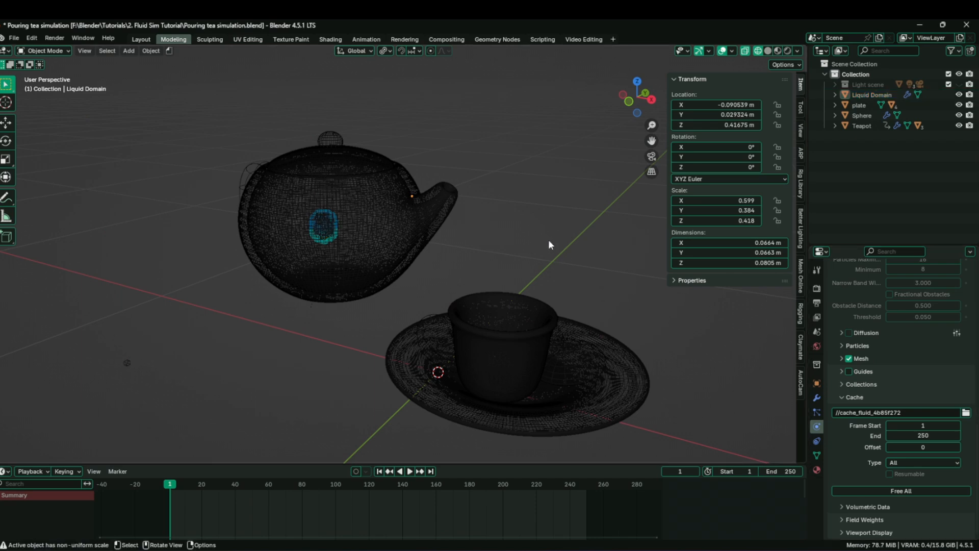
pyautogui.press('space')
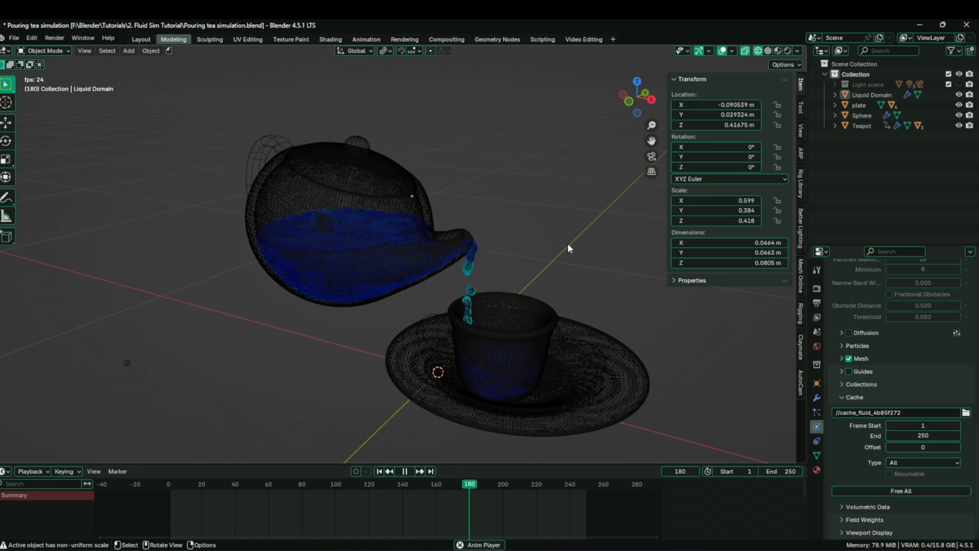
pyautogui.moveTo(581, 250); pyautogui.dragTo(492, 306, button='middle')
pyautogui.scroll(3, 401, 280)
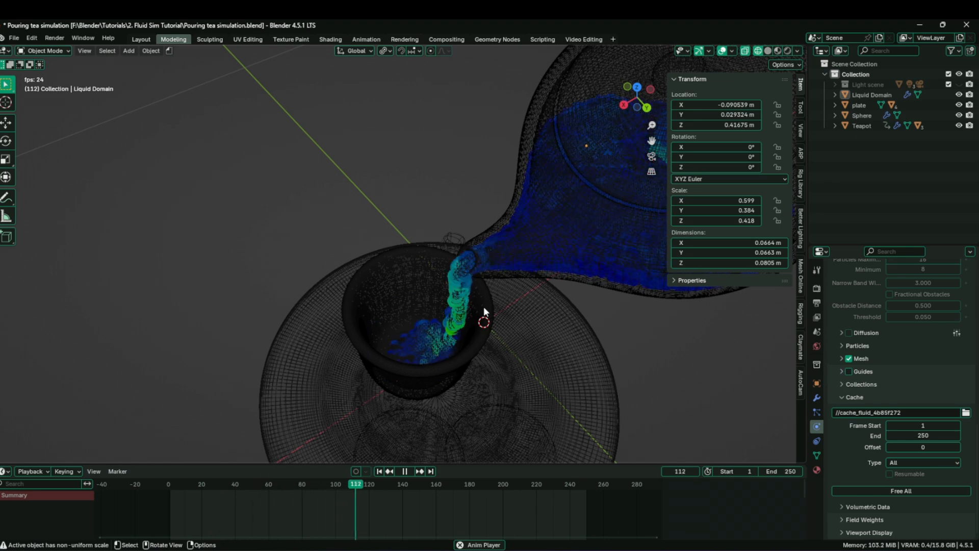
pyautogui.moveTo(483, 306); pyautogui.dragTo(653, 307, button='middle')
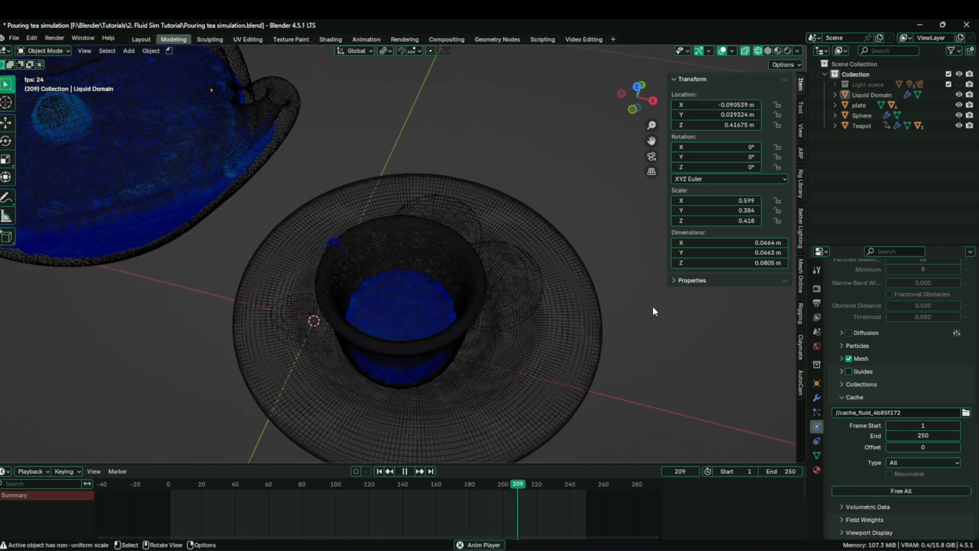
pyautogui.keyDown('shift'); pyautogui.moveTo(542, 258); pyautogui.dragTo(562, 215, button='middle'); pyautogui.keyUp('shift')
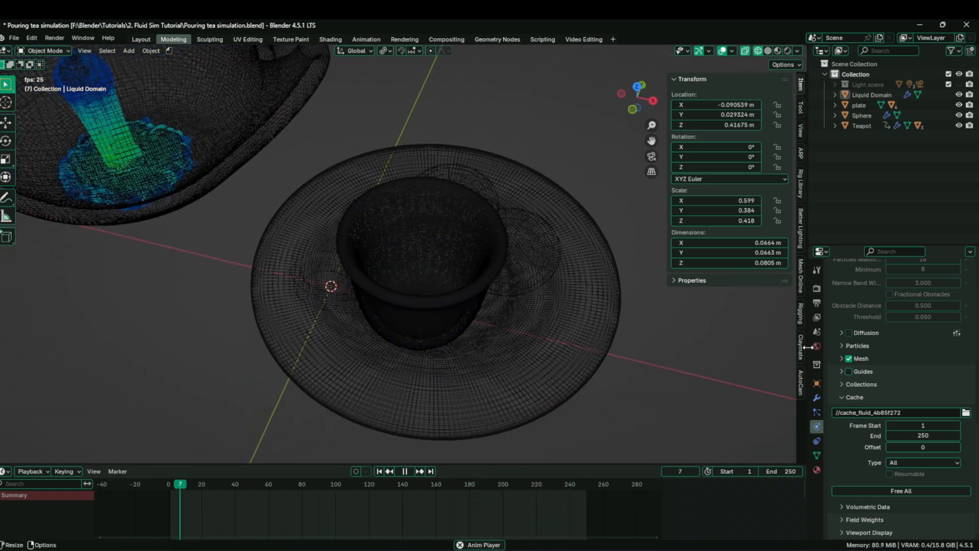
# - Display the scene in material preview, select the liquid during playback and stop at frame 117
pyautogui.click(777, 51)
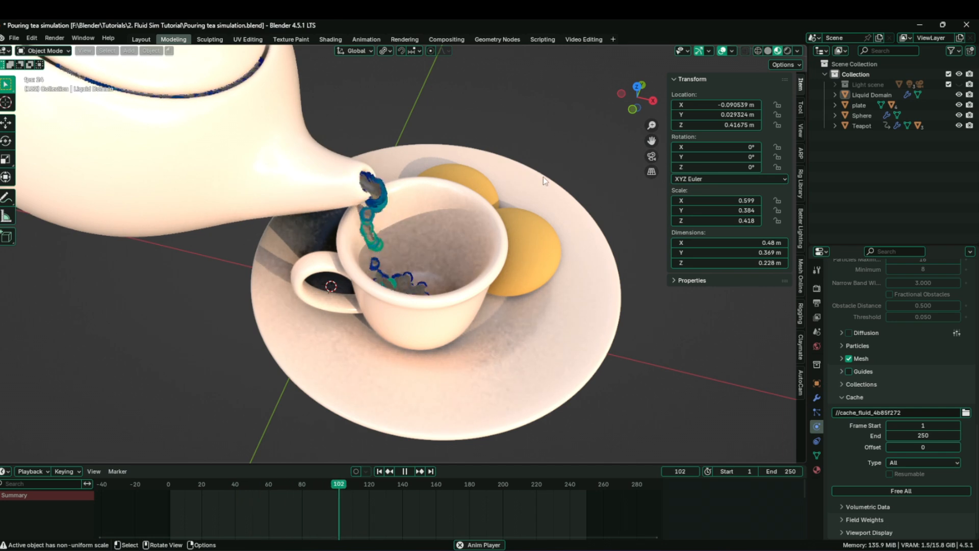
pyautogui.click(384, 196)
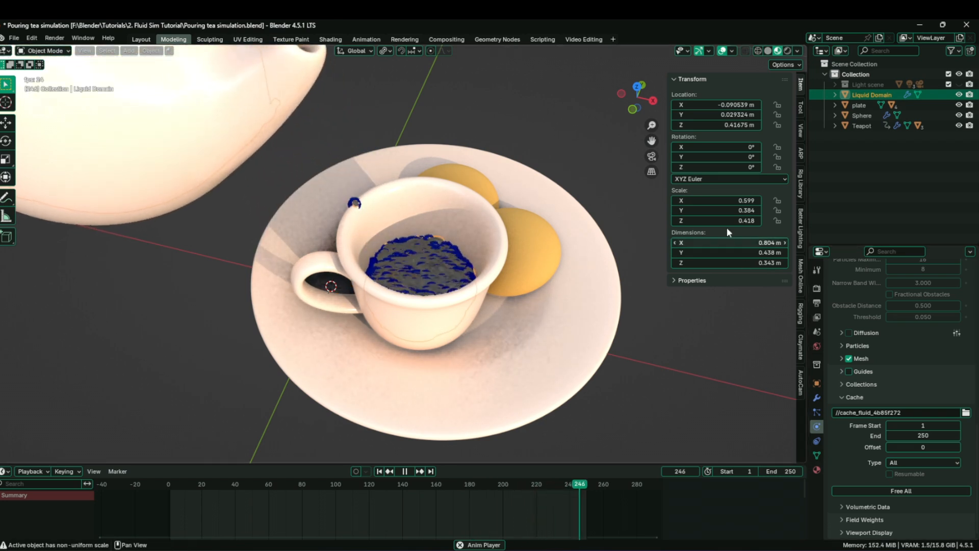
pyautogui.click(405, 471)
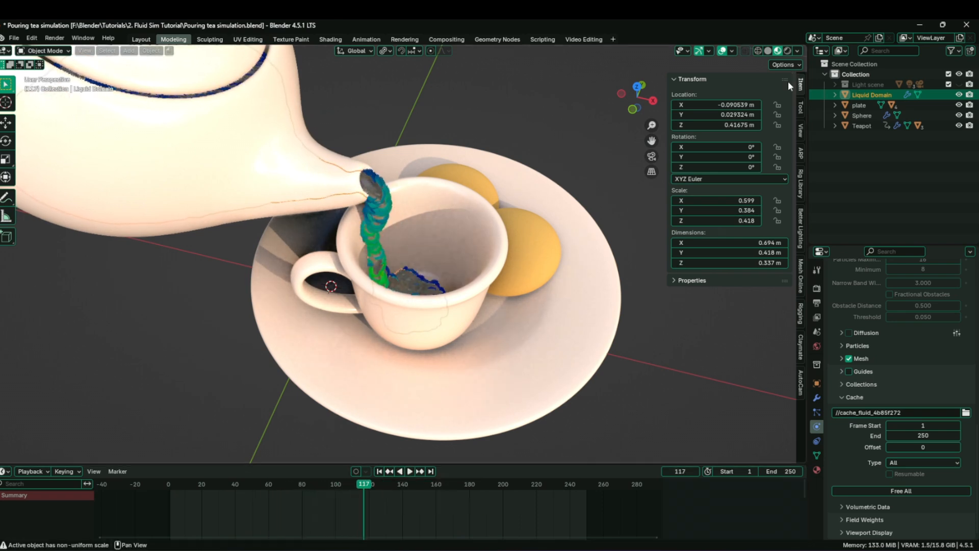
# - Set the Glass BSDF colour of the liquid's material to a bright red, about #FF433D
pyautogui.click(816, 470)
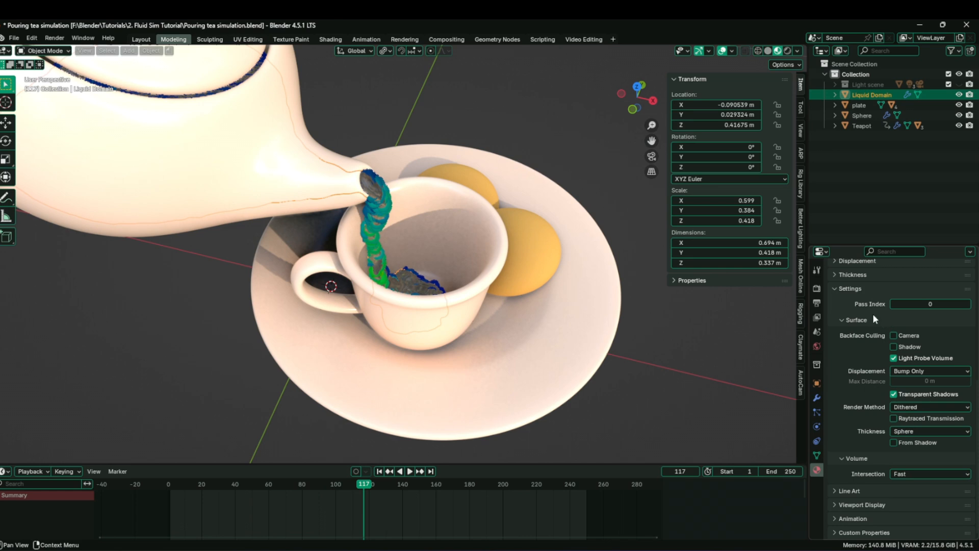
pyautogui.scroll(5, 833, 310)
pyautogui.click(922, 315)
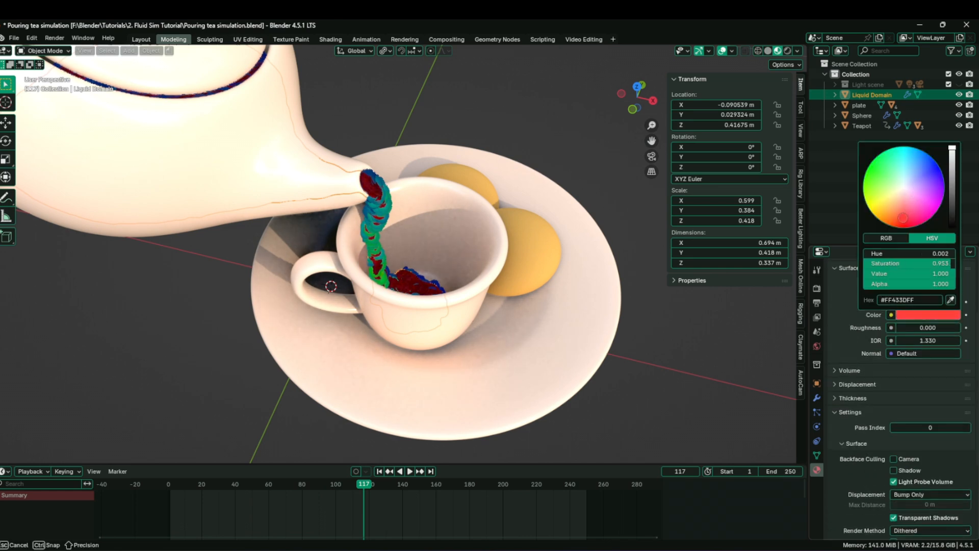
pyautogui.moveTo(483, 240); pyautogui.dragTo(462, 237, button='middle')
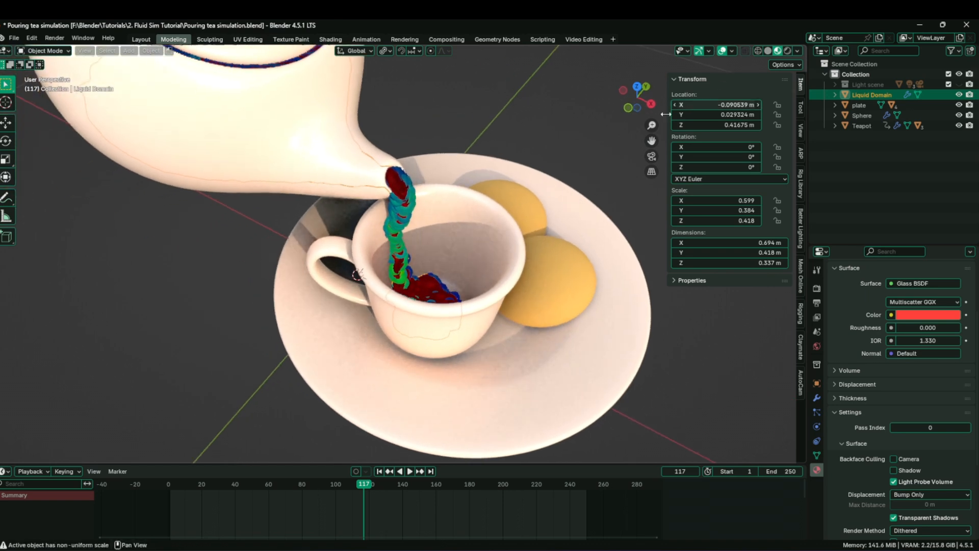
# - Deselect the liquid and play the recoloured pour, stopping at frame 202 to examine the tea in the cup
pyautogui.click(528, 140)
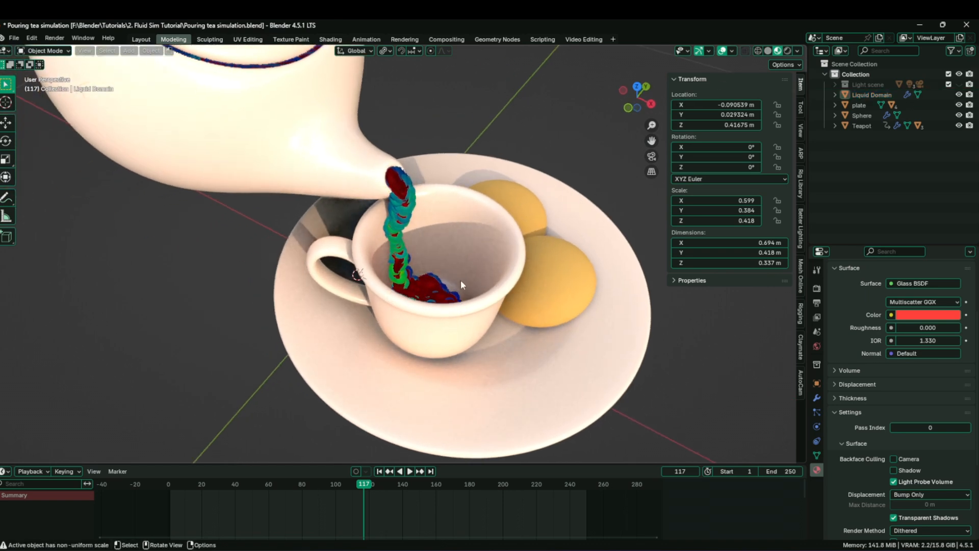
pyautogui.press('space')
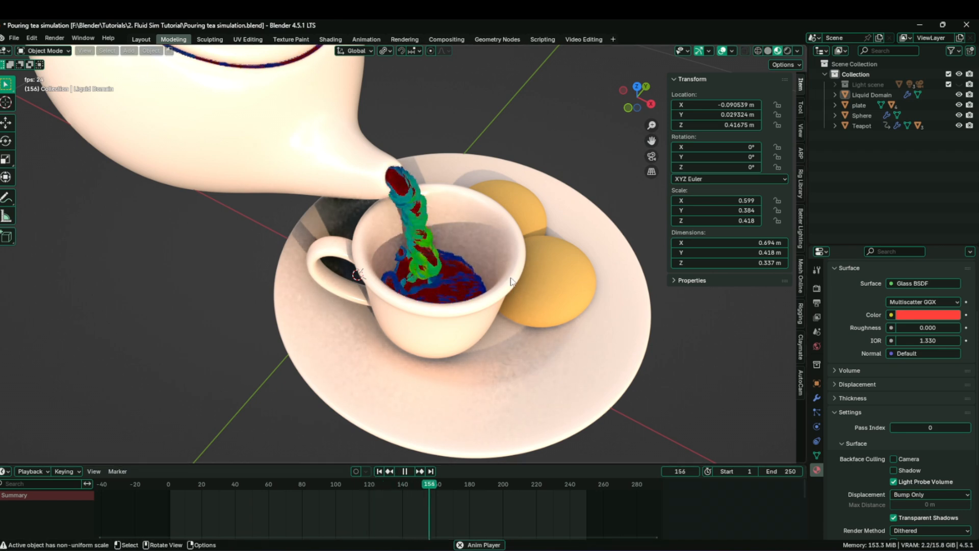
pyautogui.press('space')
pyautogui.press('space')
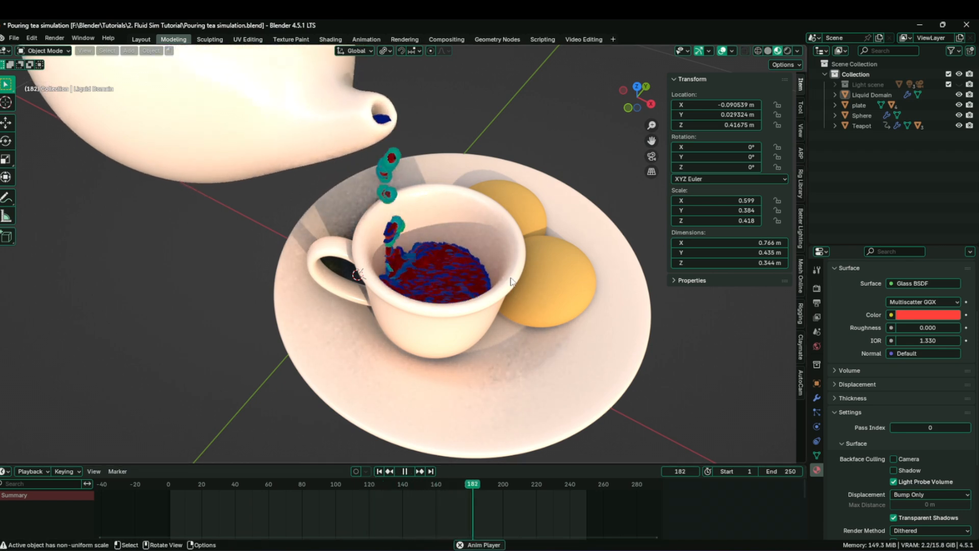
pyautogui.press('space')
pyautogui.moveTo(512, 282); pyautogui.dragTo(484, 271, button='middle')
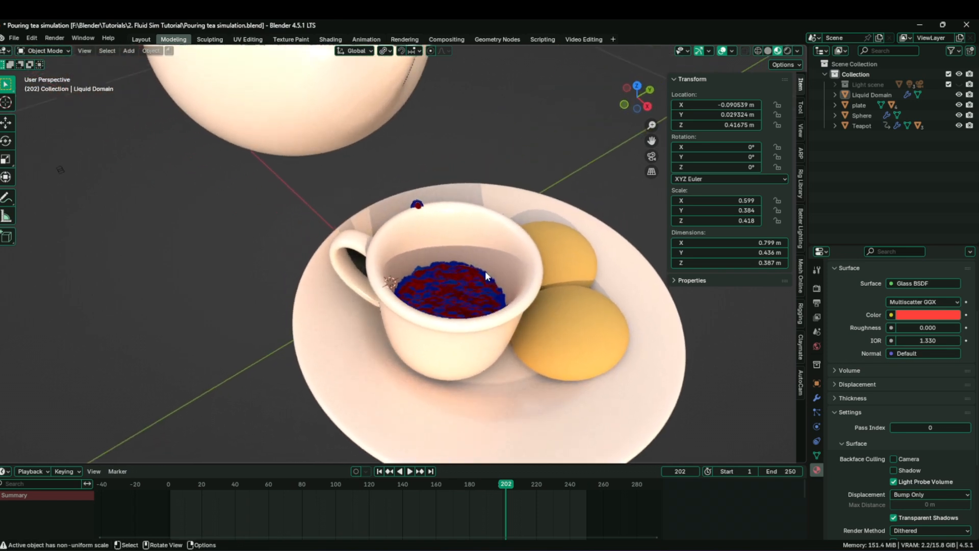